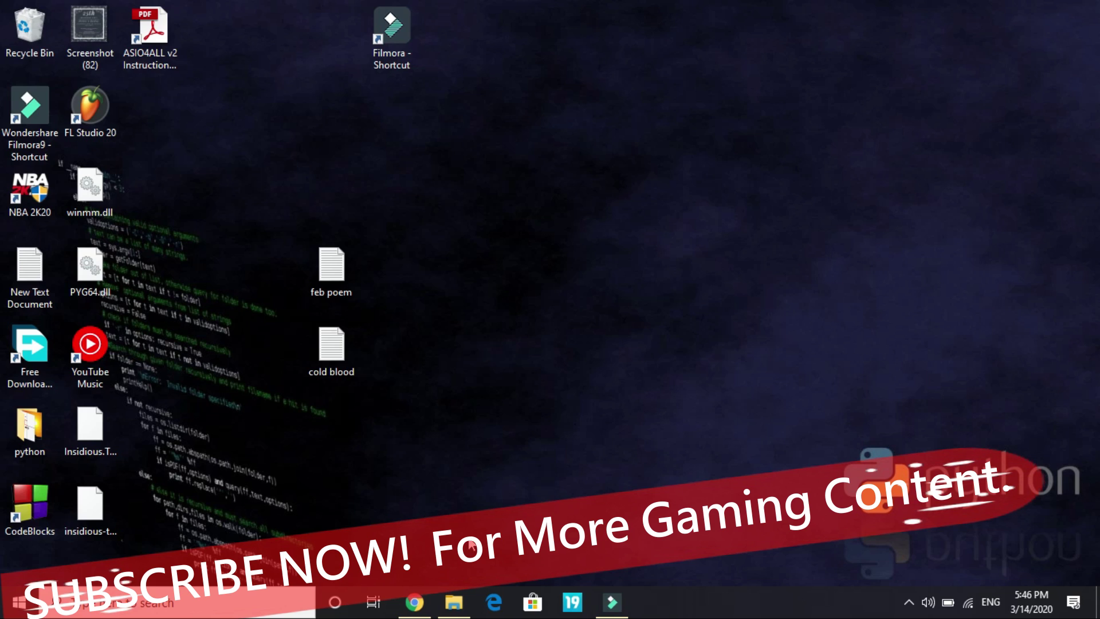
Bring up Chrome and look over the 'Call Of Duty Warzone Direct X Error FIXED' video page
{"action": "left_click", "coordinate": [414, 602]}
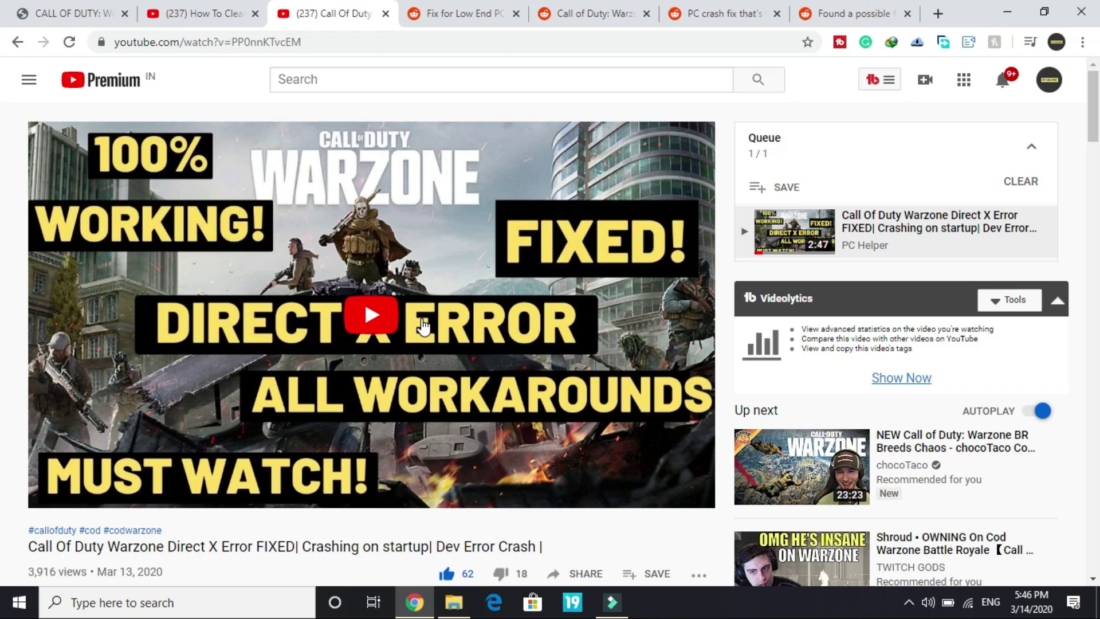
{"action": "scroll", "coordinate": [423, 326], "scroll_direction": "down", "scroll_amount": 1}
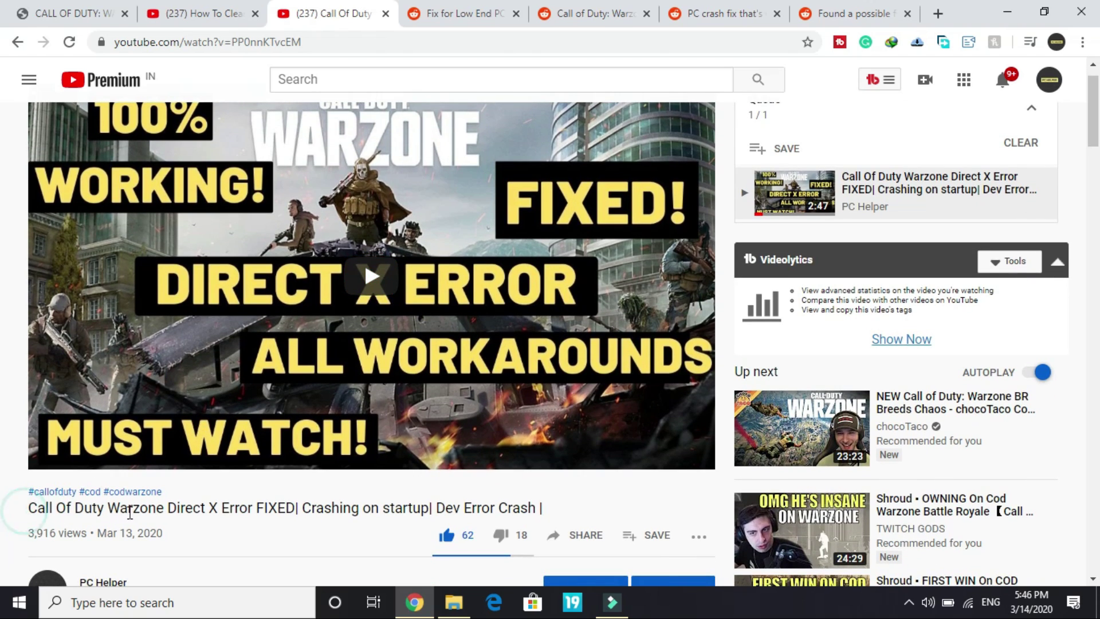
{"action": "left_click_drag", "start_coordinate": [130, 513], "coordinate": [390, 553]}
{"action": "left_click", "coordinate": [390, 554]}
{"action": "scroll", "coordinate": [319, 519], "scroll_direction": "up", "scroll_amount": 1}
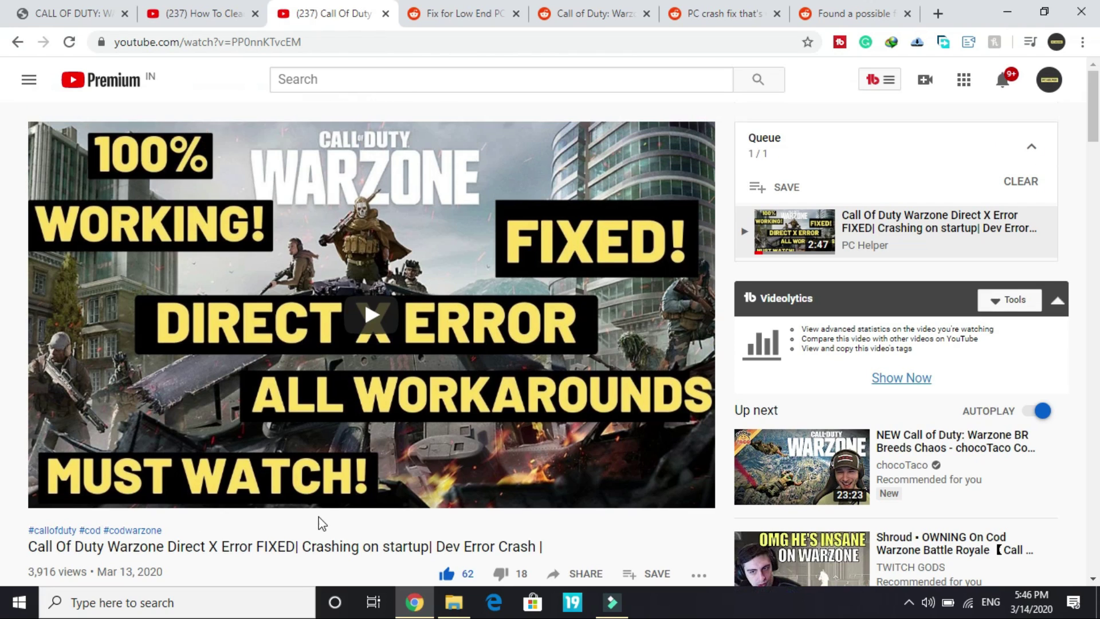
{"action": "scroll", "coordinate": [319, 523], "scroll_direction": "down", "scroll_amount": 1}
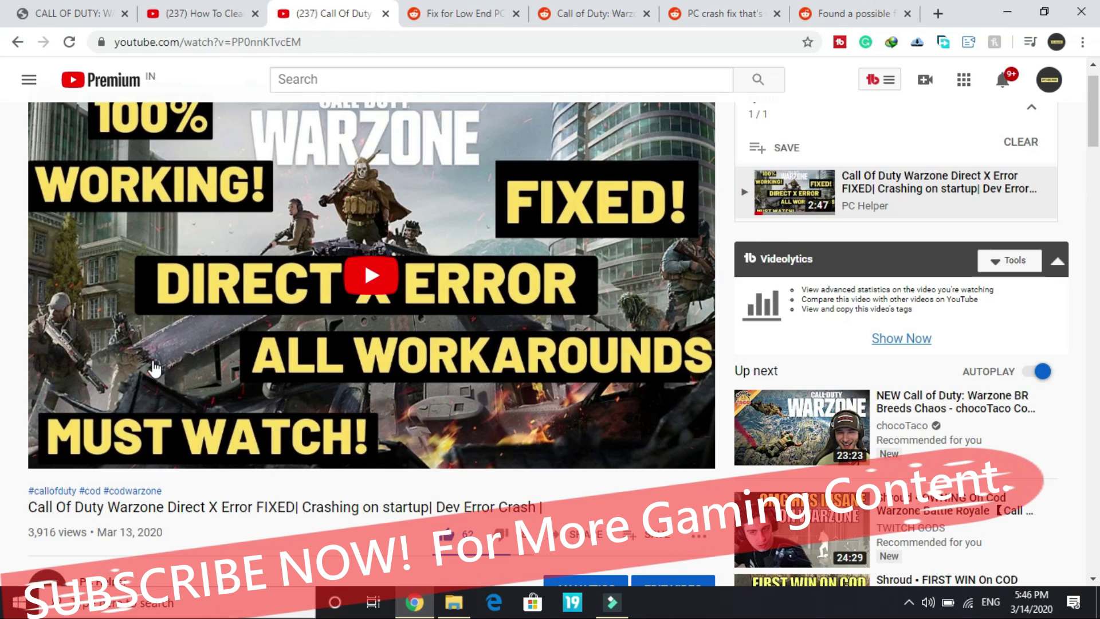
{"action": "scroll", "coordinate": [155, 368], "scroll_direction": "up", "scroll_amount": 1}
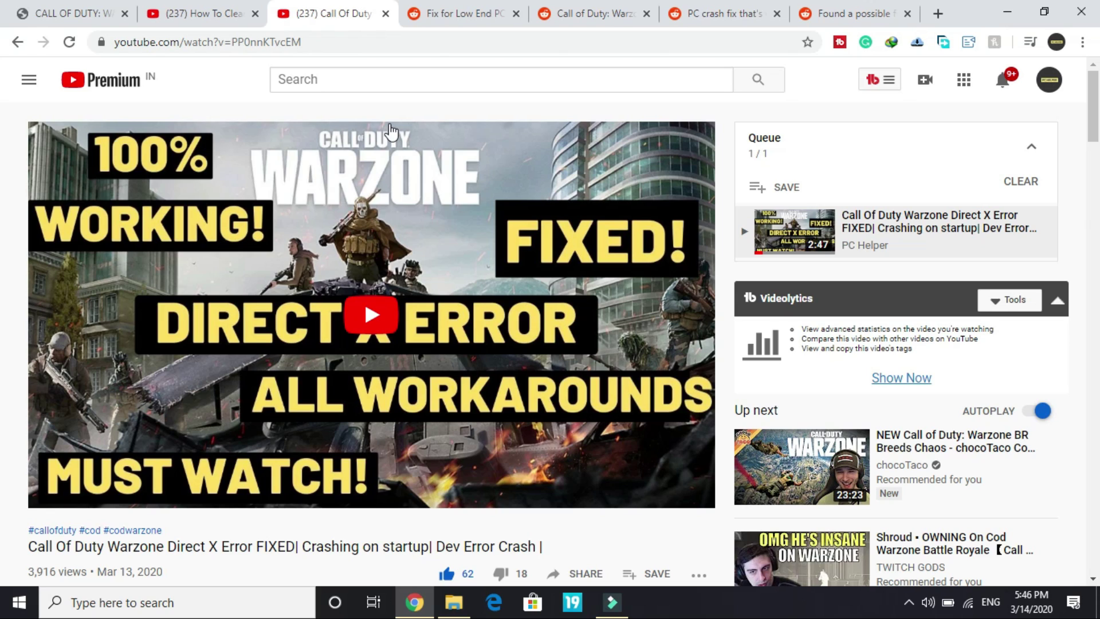
Switch to the 'How To Clean Boot Windows 10 PC' tutorial video tab
{"action": "left_click", "coordinate": [199, 17]}
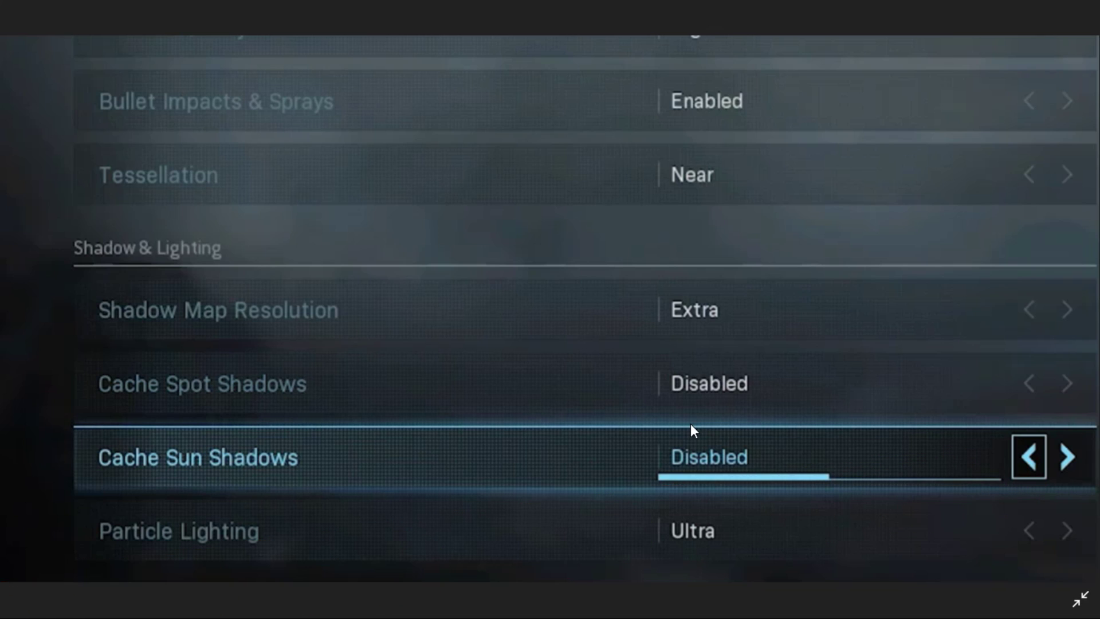
Select every file from build.info through vivoxsdk_x64.dll and permanently delete all 44 files
{"action": "key", "text": "Escape"}
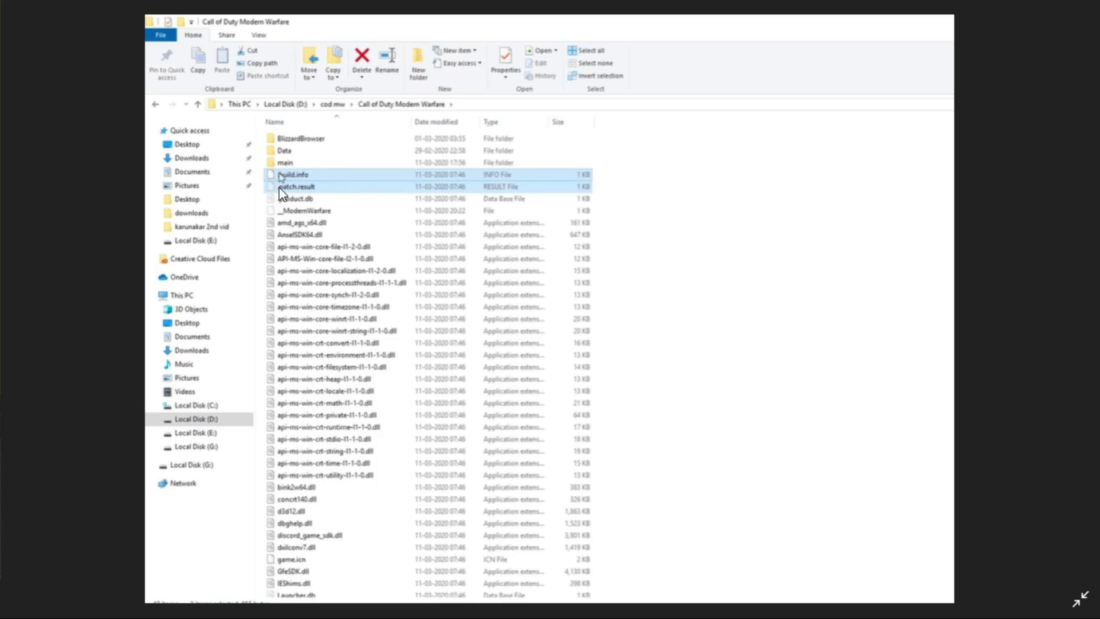
{"action": "key", "text": "shift+End"}
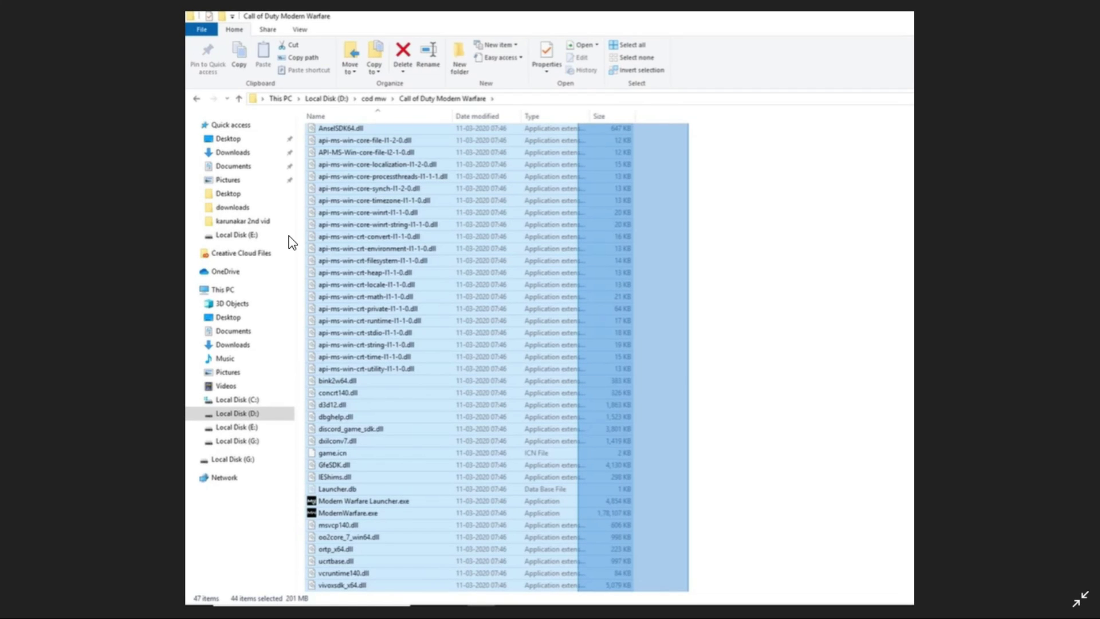
{"action": "key", "text": "shift+Delete"}
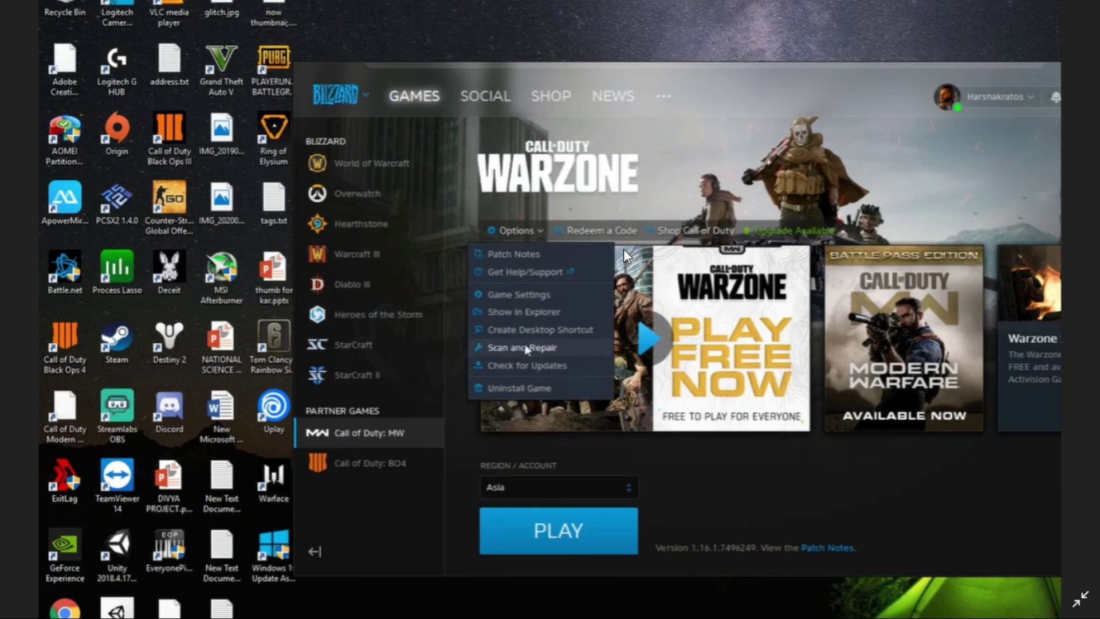
Open the Call of Duty: MW game settings, where -d3d11 is entered as a launch argument
{"action": "left_click", "coordinate": [500, 293]}
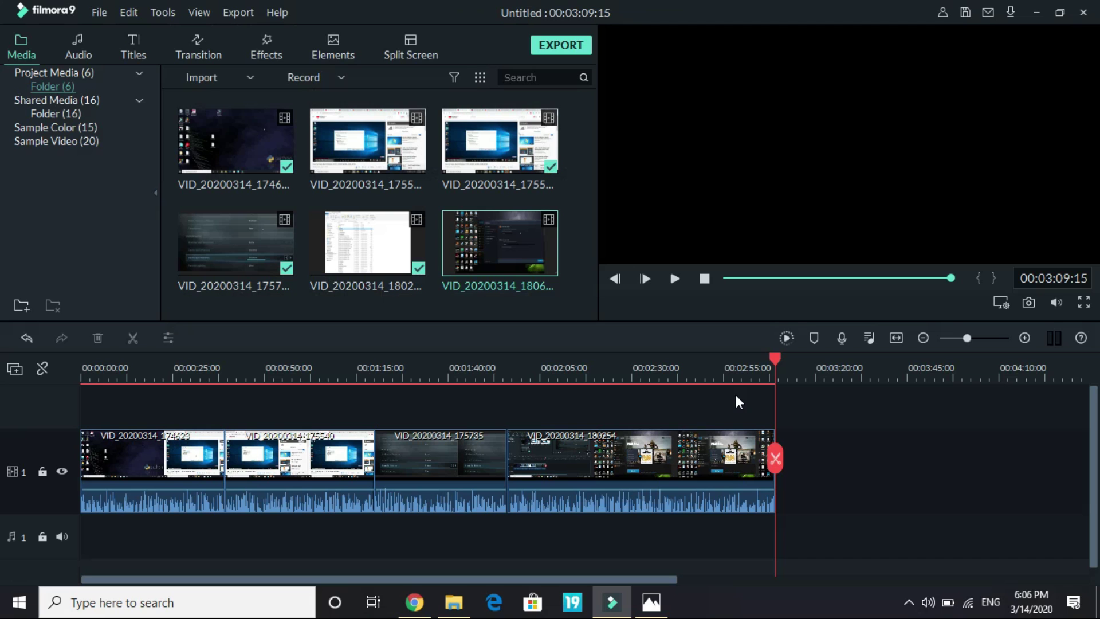
Return to Chrome and read the NVIDIA control panel paragraph in the 'PC crash fix' Reddit post
{"action": "left_click", "coordinate": [414, 601]}
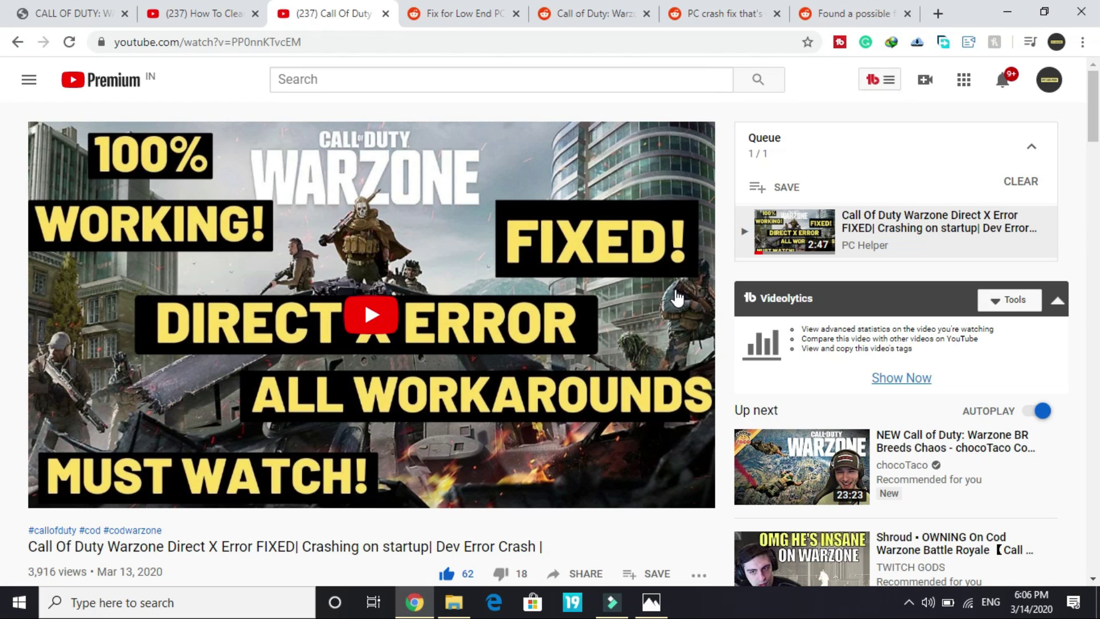
{"action": "left_click", "coordinate": [725, 12]}
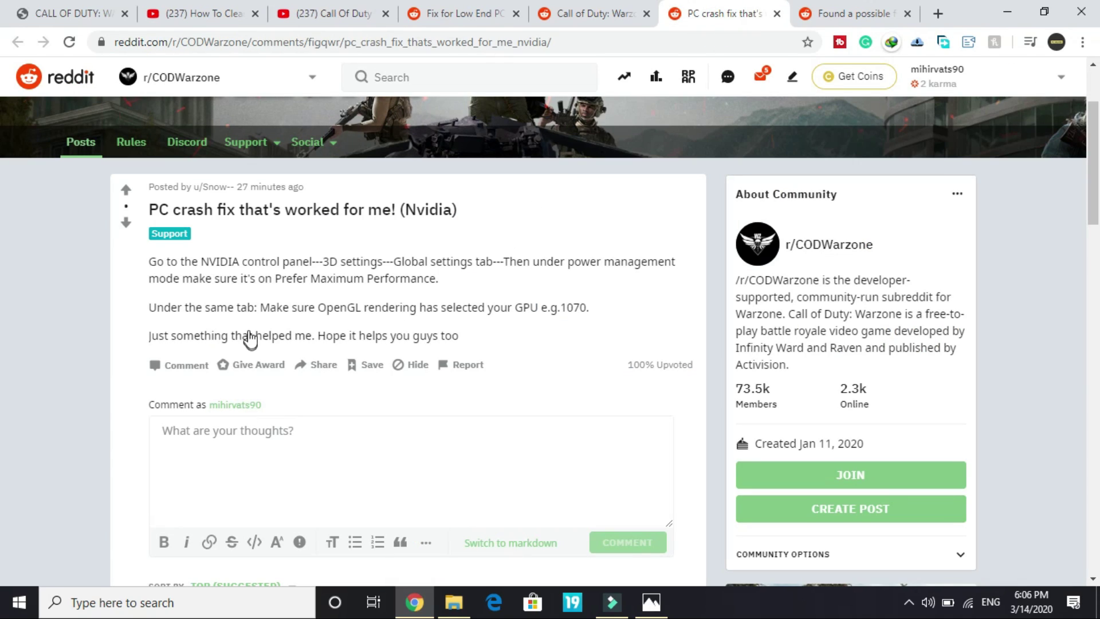
{"action": "scroll", "coordinate": [181, 316], "scroll_direction": "up", "scroll_amount": 1}
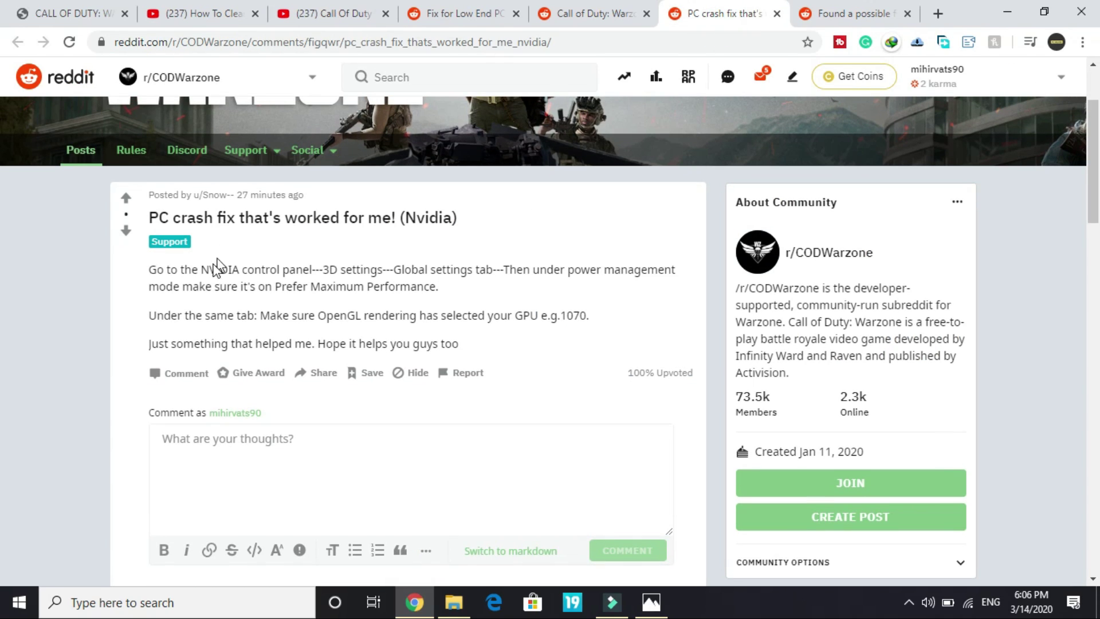
{"action": "left_click_drag", "start_coordinate": [155, 272], "coordinate": [456, 286]}
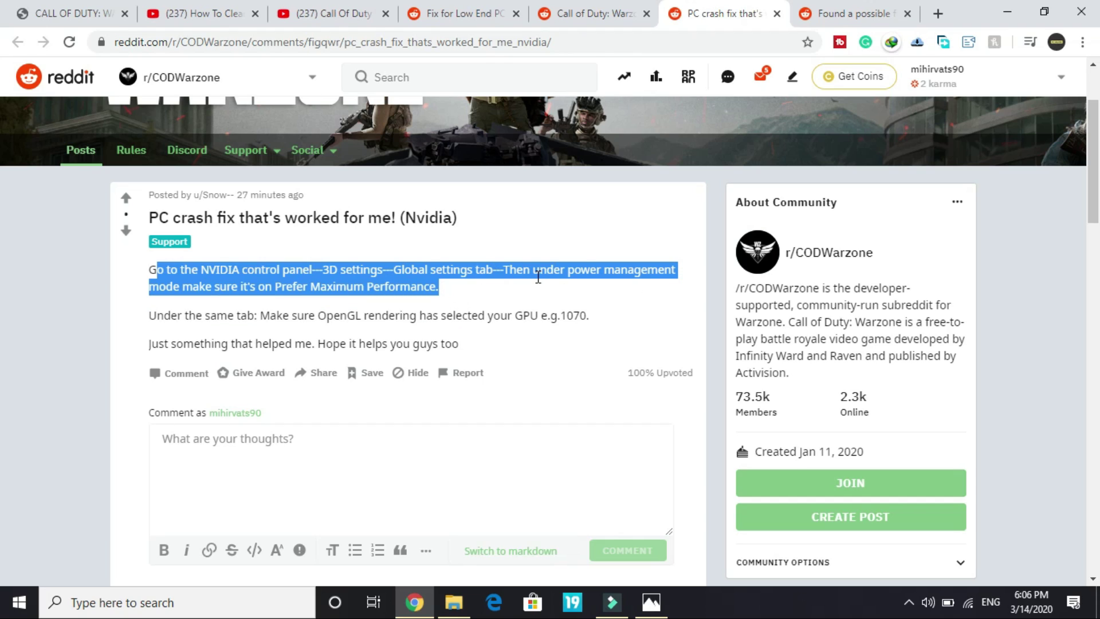
{"action": "left_click", "coordinate": [202, 307]}
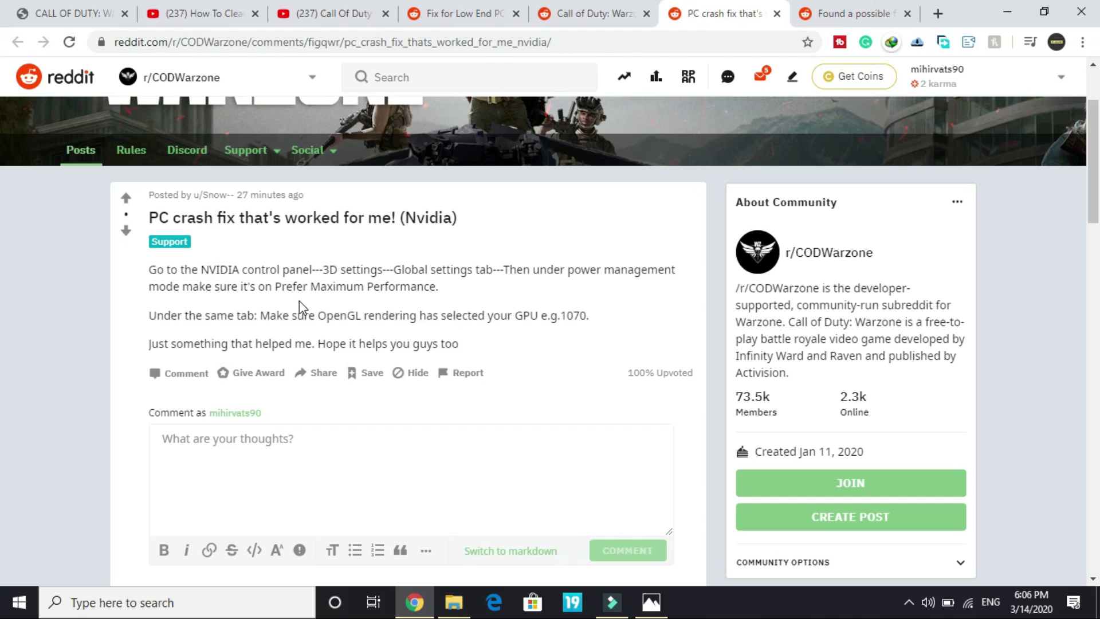
From the desktop, set NVIDIA Power management mode to Prefer maximum performance, then go back to Chrome
{"action": "key", "text": "super+d"}
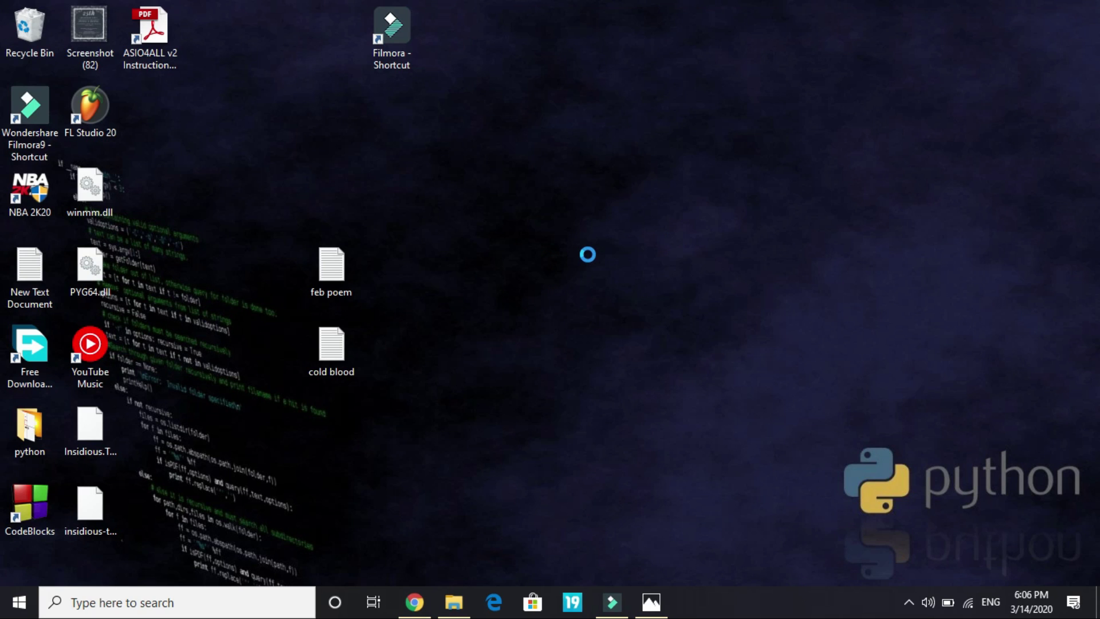
{"action": "key", "text": "shift+F10"}
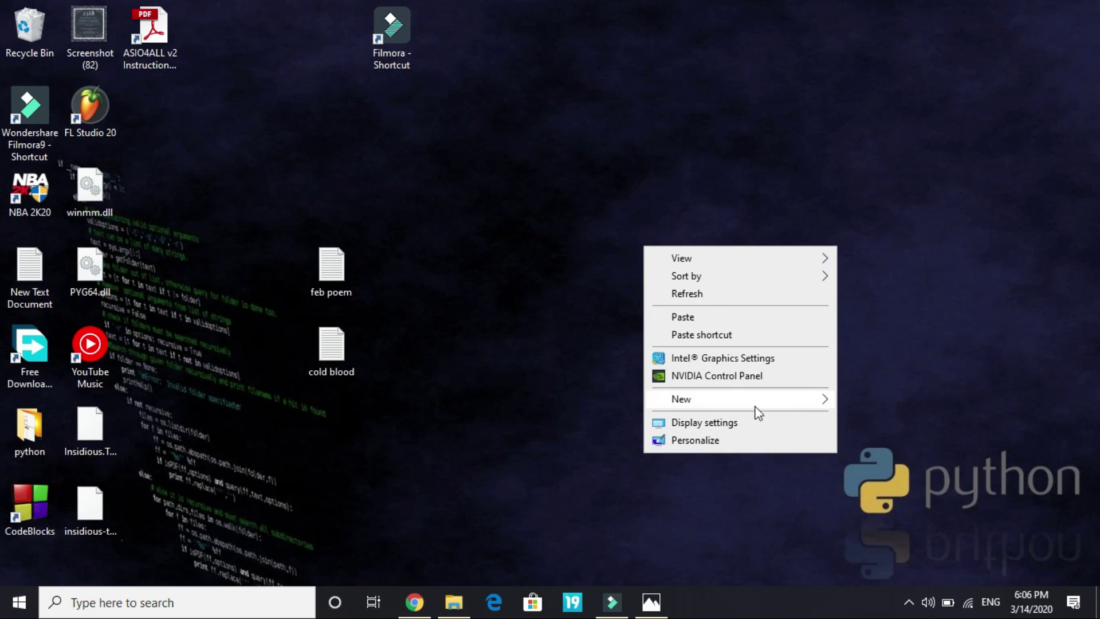
{"action": "left_click", "coordinate": [716, 381]}
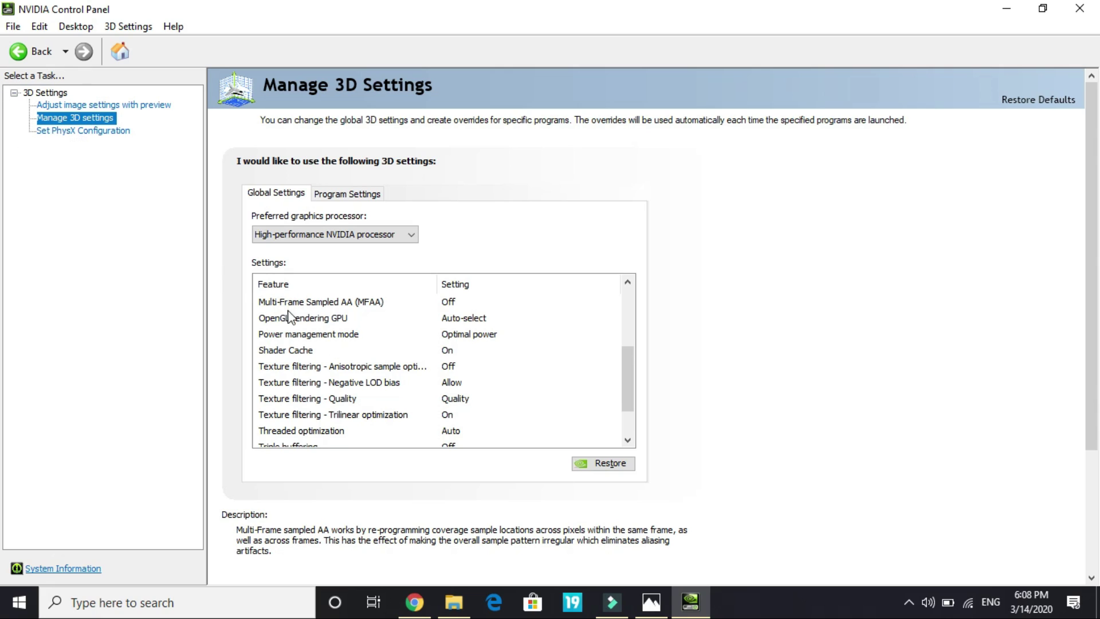
{"action": "left_click", "coordinate": [292, 336]}
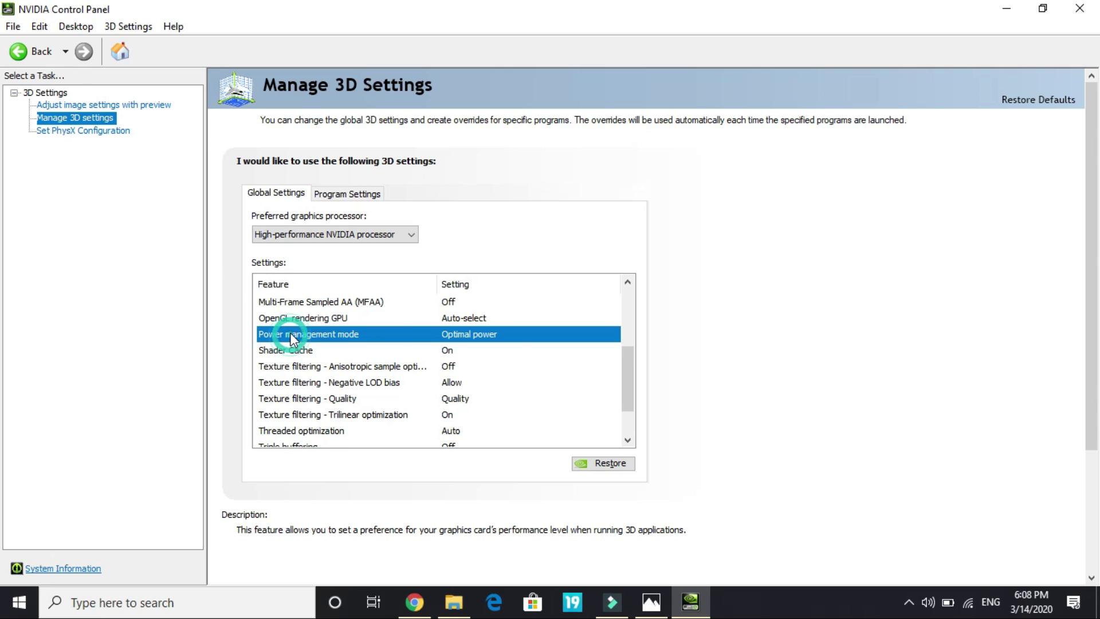
{"action": "left_click", "coordinate": [507, 340]}
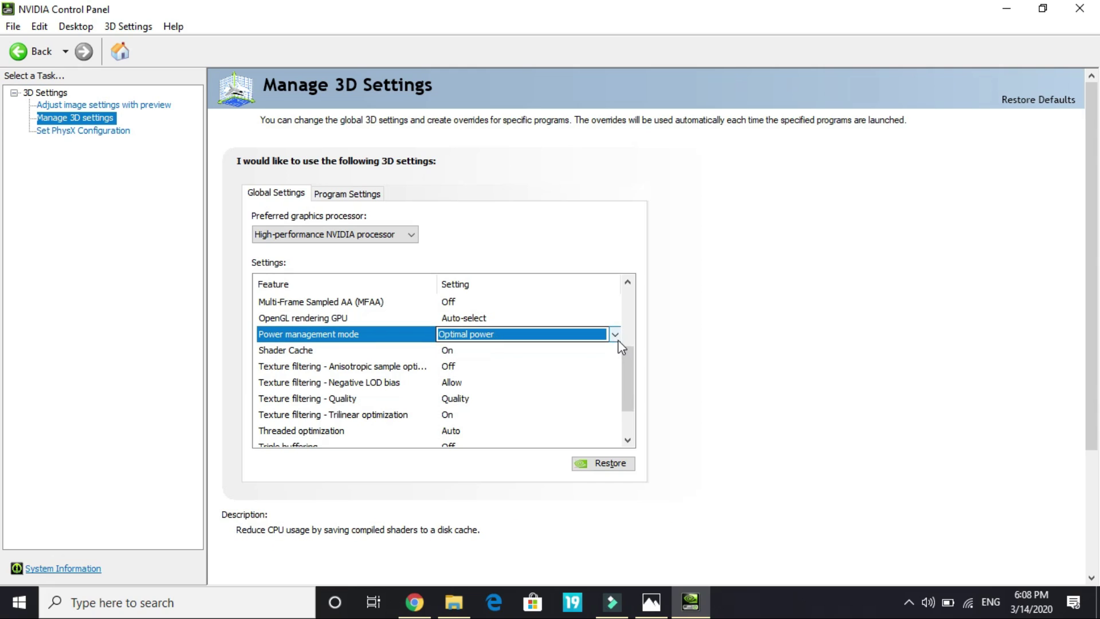
{"action": "left_click", "coordinate": [614, 335]}
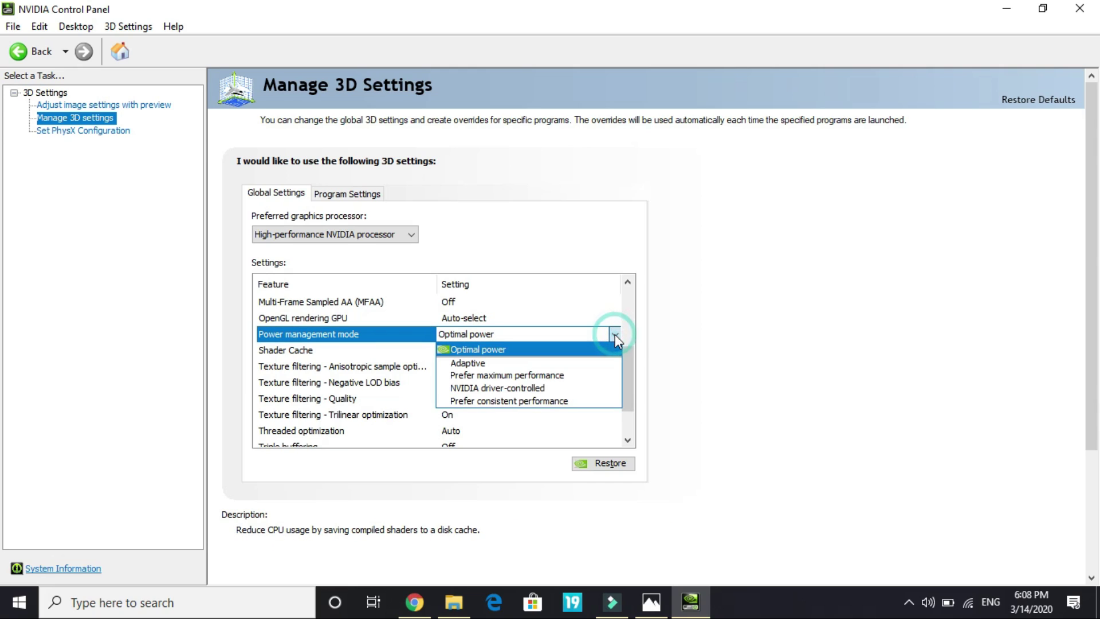
{"action": "left_click", "coordinate": [507, 375]}
{"action": "scroll", "coordinate": [550, 383], "scroll_direction": "up", "scroll_amount": 3}
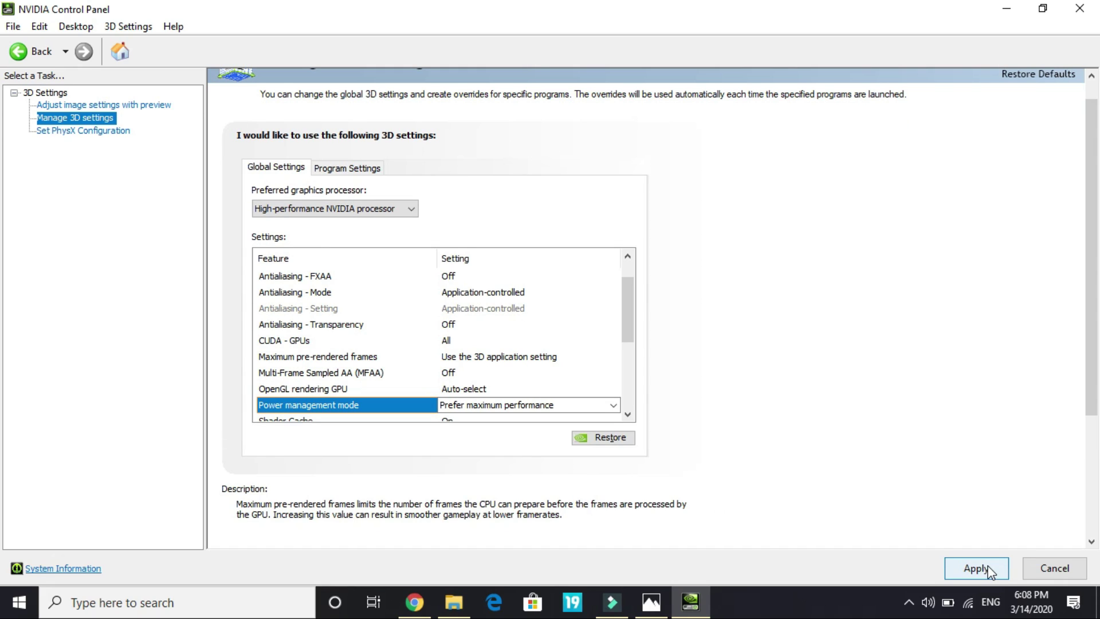
{"action": "left_click", "coordinate": [414, 601]}
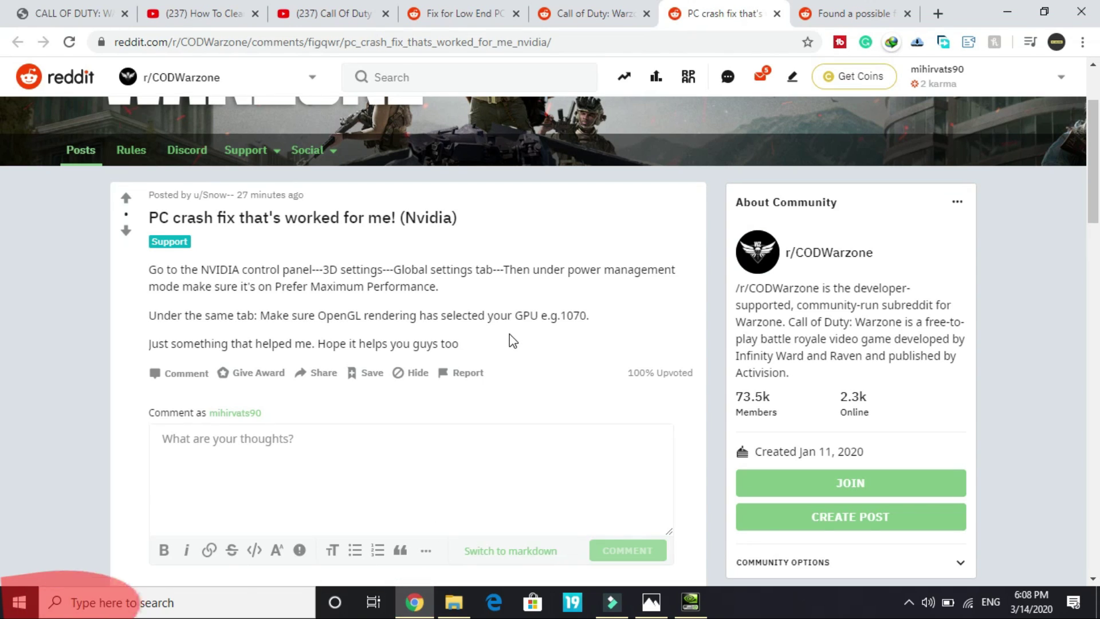
Open the 'Found a possible fix for DEV ERROR 6036' post and read its Data/data folder .rar tip
{"action": "left_click", "coordinate": [584, 7]}
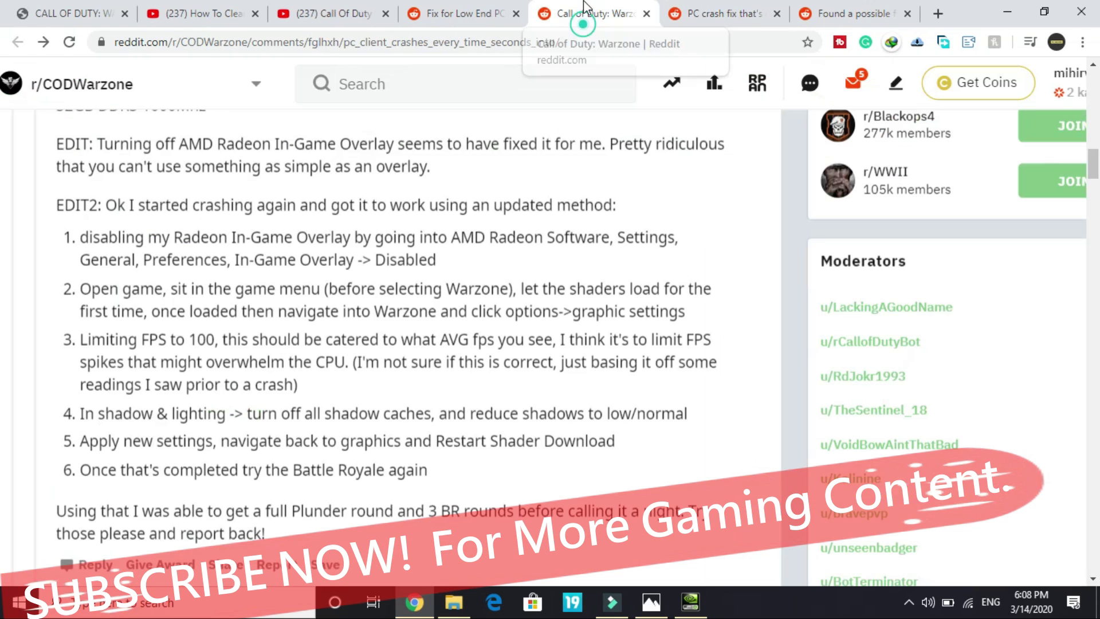
{"action": "left_click", "coordinate": [796, 7]}
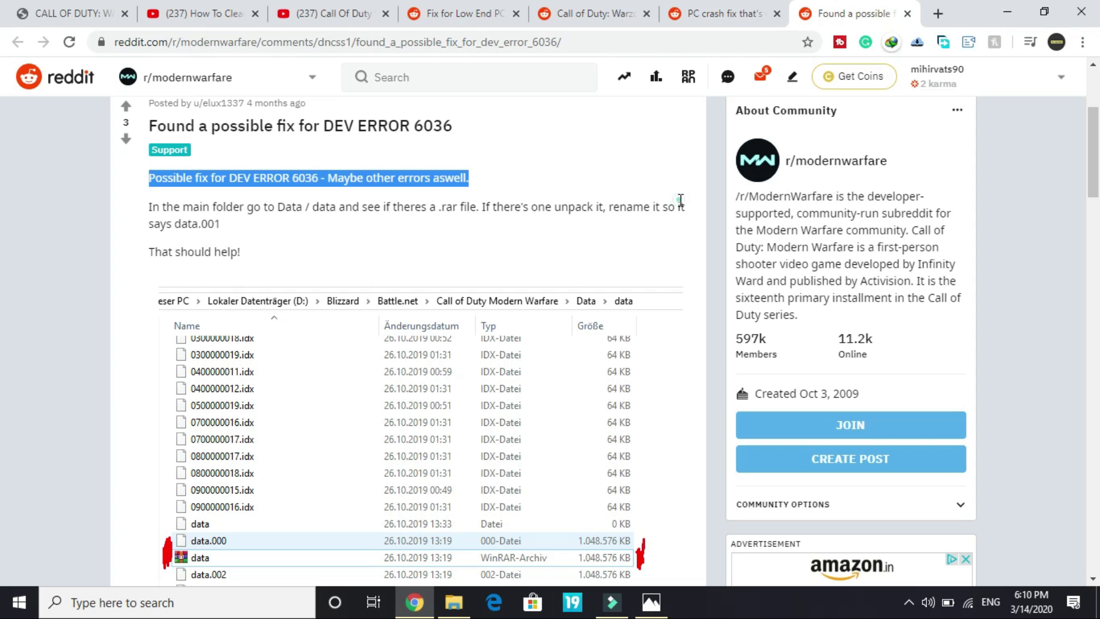
{"action": "left_click", "coordinate": [680, 201]}
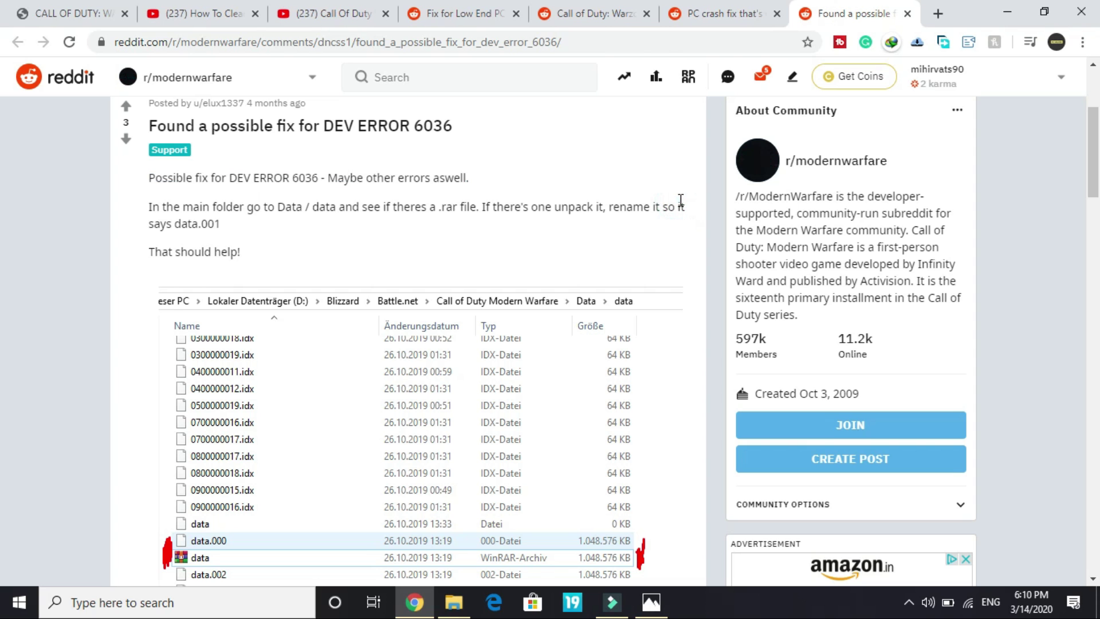
{"action": "left_click", "coordinate": [148, 204]}
{"action": "left_click_drag", "start_coordinate": [147, 206], "coordinate": [222, 228]}
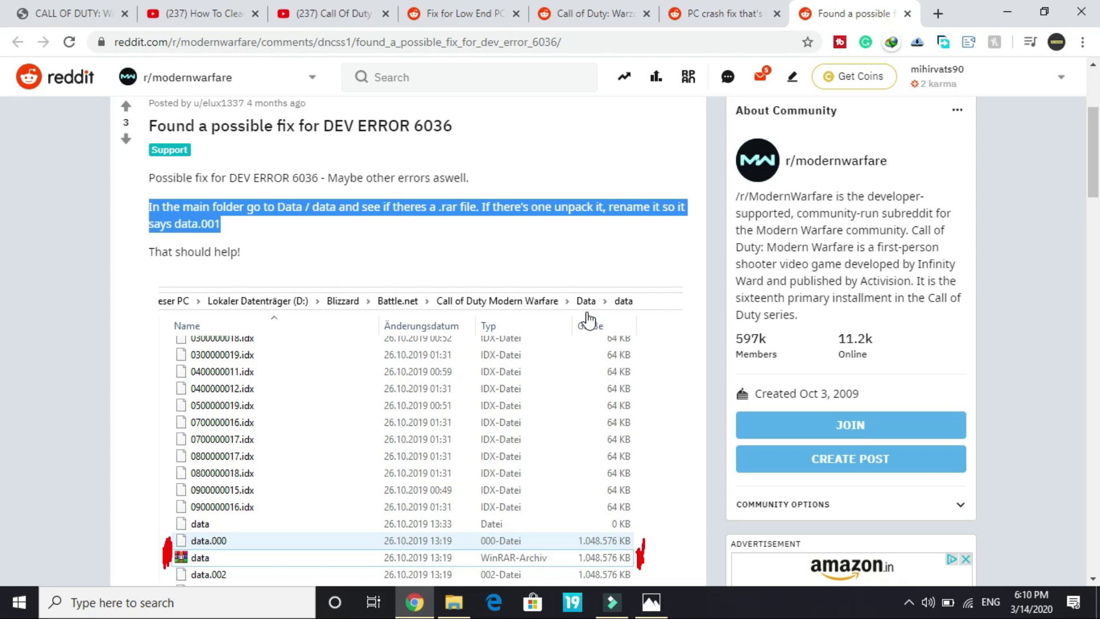
{"action": "left_click", "coordinate": [308, 208]}
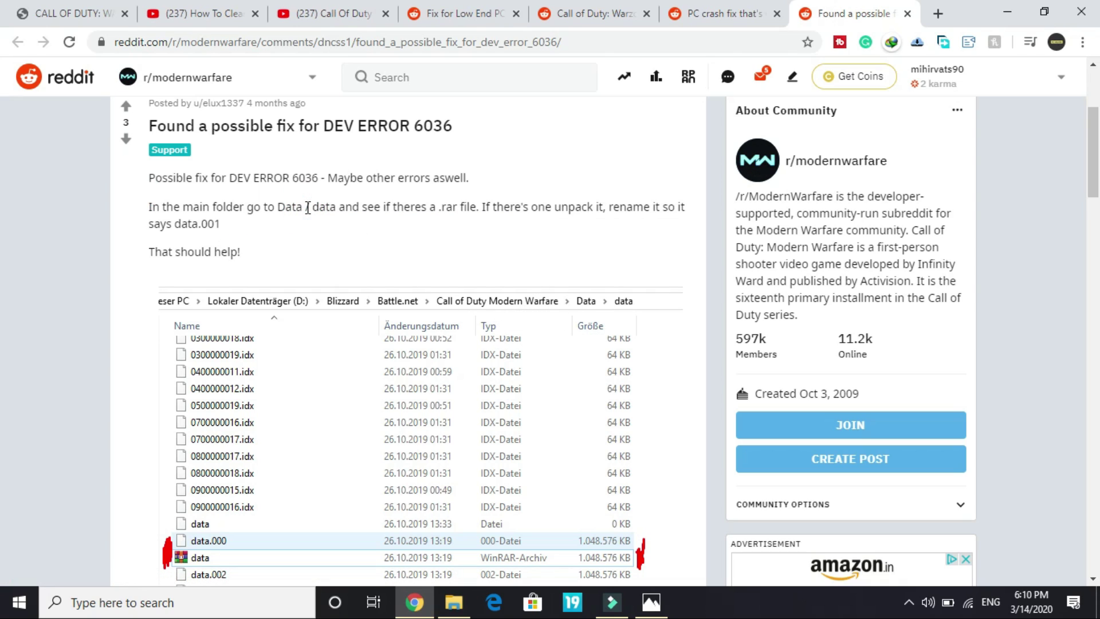
{"action": "left_click_drag", "start_coordinate": [307, 207], "coordinate": [366, 207]}
{"action": "left_click", "coordinate": [364, 209]}
Review the advice to unpack the archive and rename it data.001, then reset page zoom
{"action": "scroll", "coordinate": [452, 216], "scroll_direction": "down", "scroll_amount": 2}
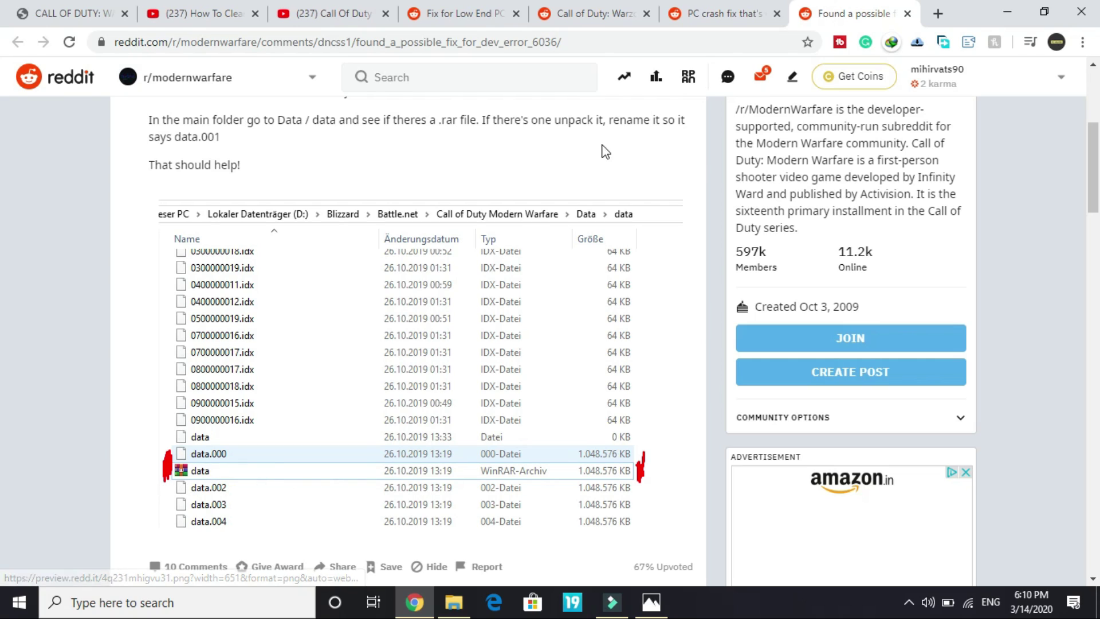
{"action": "left_click_drag", "start_coordinate": [538, 120], "coordinate": [618, 119]}
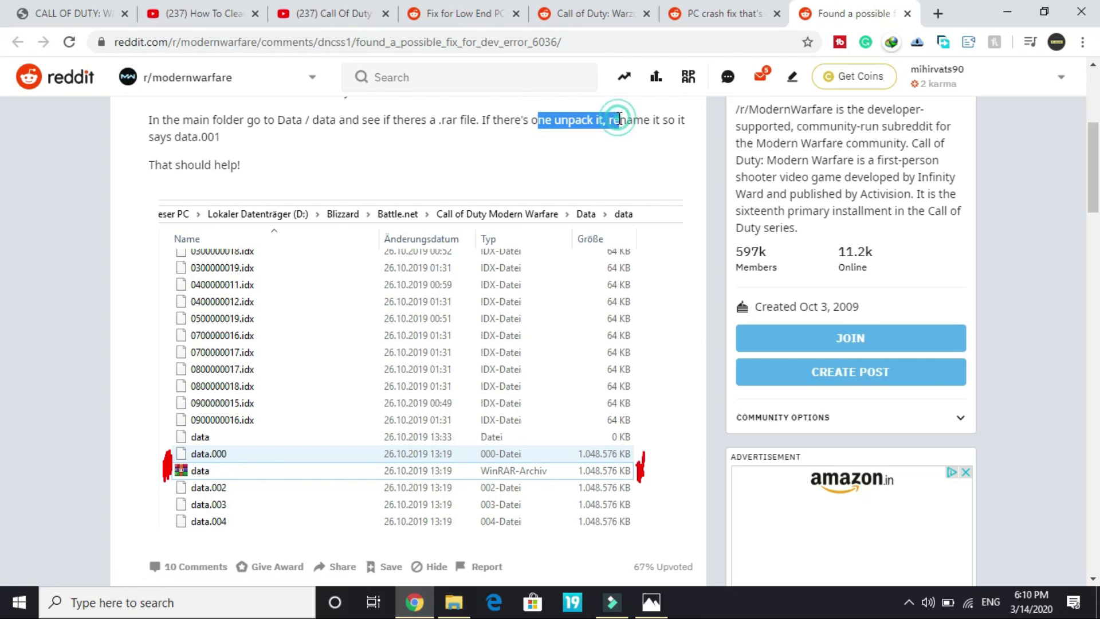
{"action": "left_click", "coordinate": [619, 118]}
{"action": "left_click_drag", "start_coordinate": [261, 123], "coordinate": [221, 138]}
{"action": "left_click", "coordinate": [92, 209]}
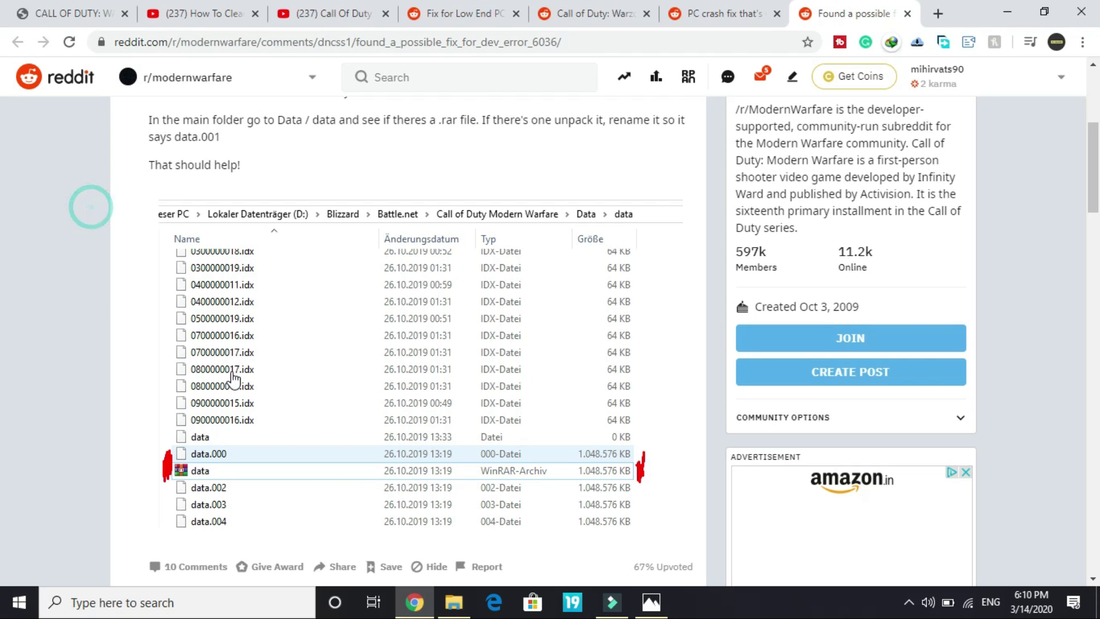
{"action": "scroll", "coordinate": [232, 378], "scroll_direction": "down", "scroll_amount": 1}
{"action": "scroll", "coordinate": [541, 303], "scroll_direction": "up", "scroll_amount": 2}
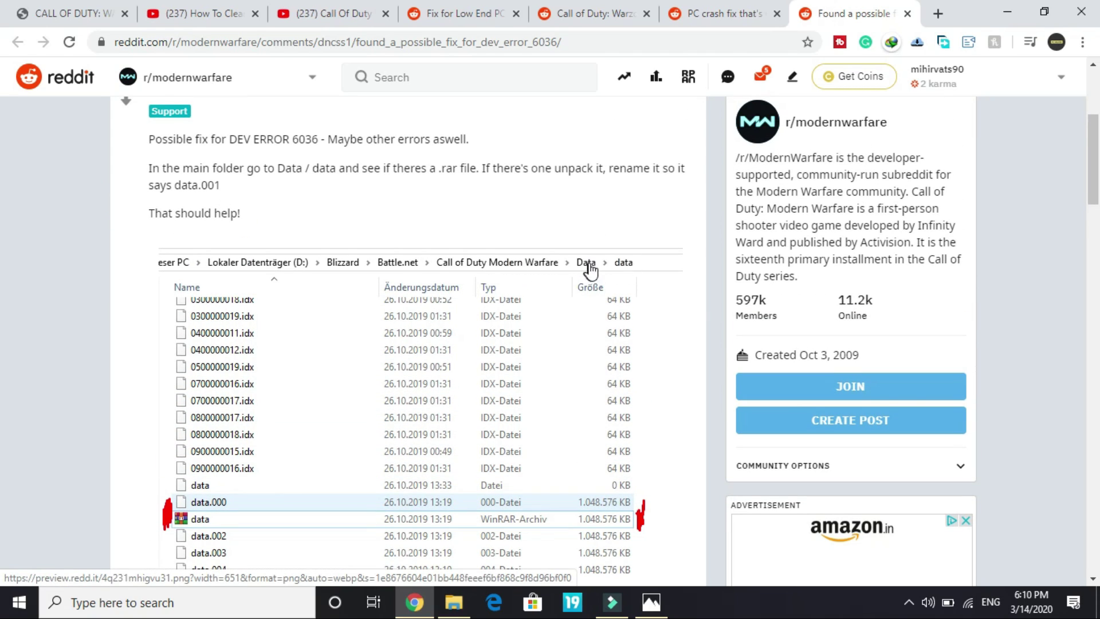
{"action": "scroll", "coordinate": [626, 271], "scroll_direction": "down", "scroll_amount": 1}
{"action": "scroll", "coordinate": [246, 380], "scroll_direction": "down", "scroll_amount": 2}
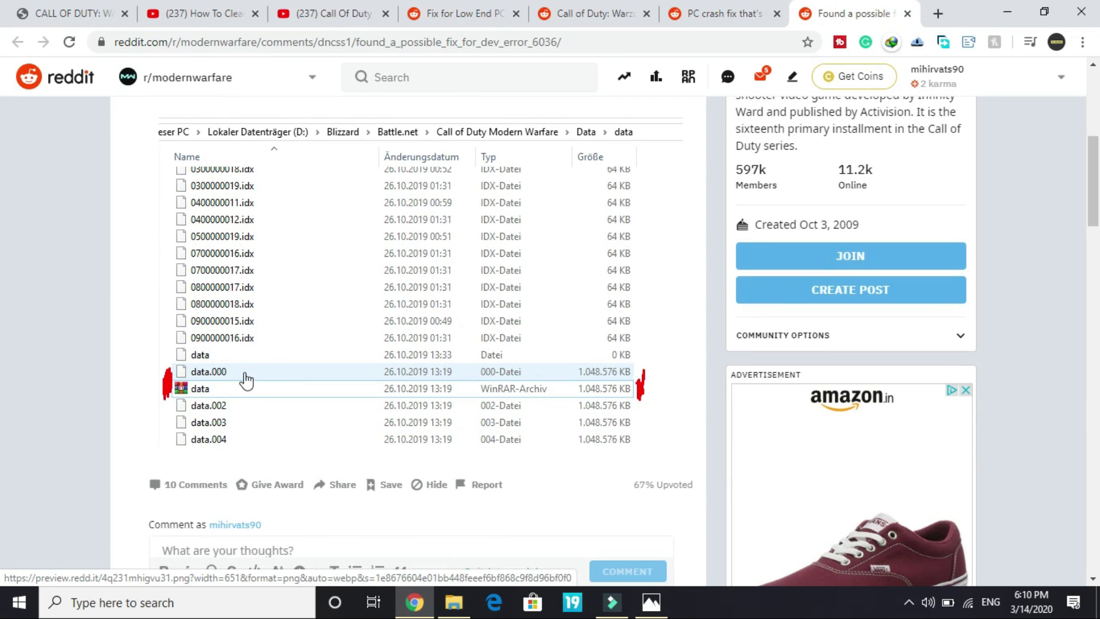
{"action": "scroll", "coordinate": [246, 381], "scroll_direction": "up", "scroll_amount": 3}
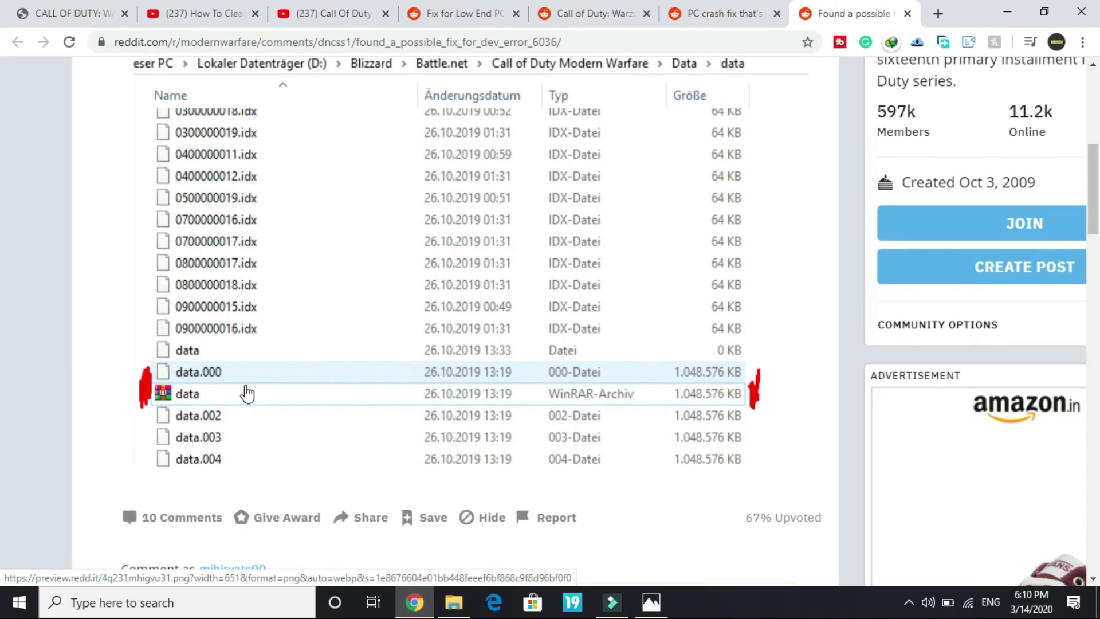
{"action": "scroll", "coordinate": [285, 368], "scroll_direction": "up", "scroll_amount": 6}
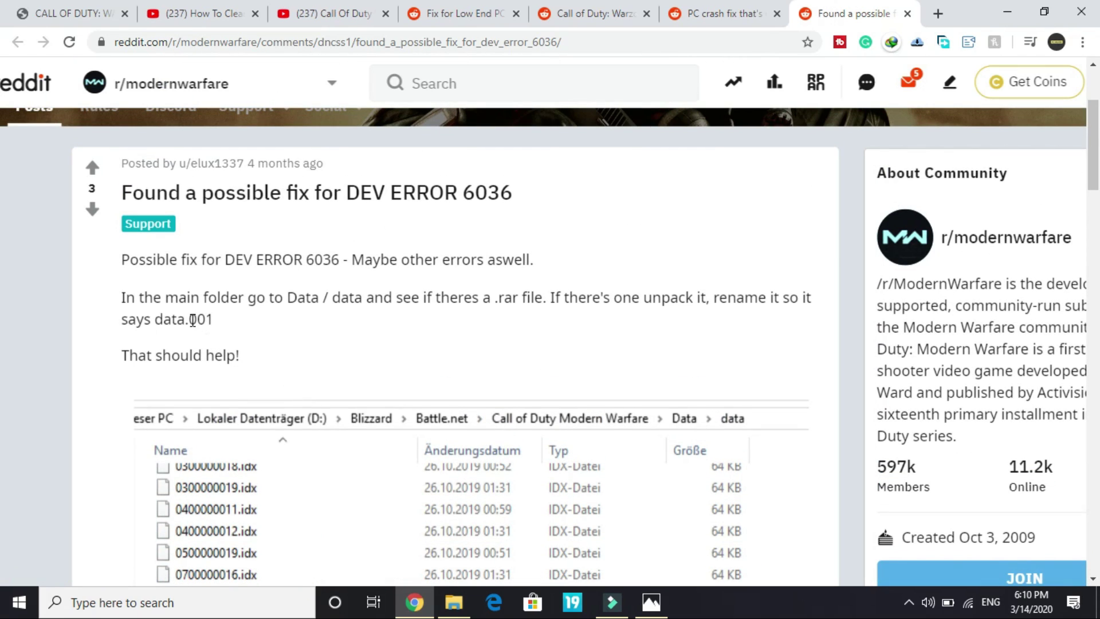
{"action": "left_click_drag", "start_coordinate": [155, 319], "coordinate": [230, 336]}
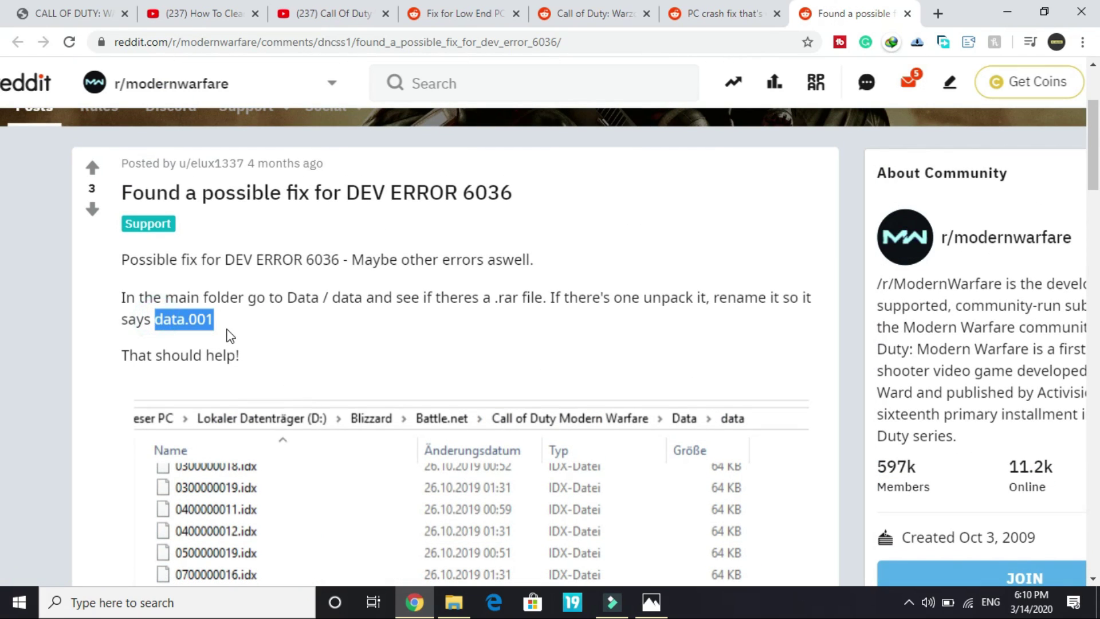
{"action": "left_click", "coordinate": [287, 331]}
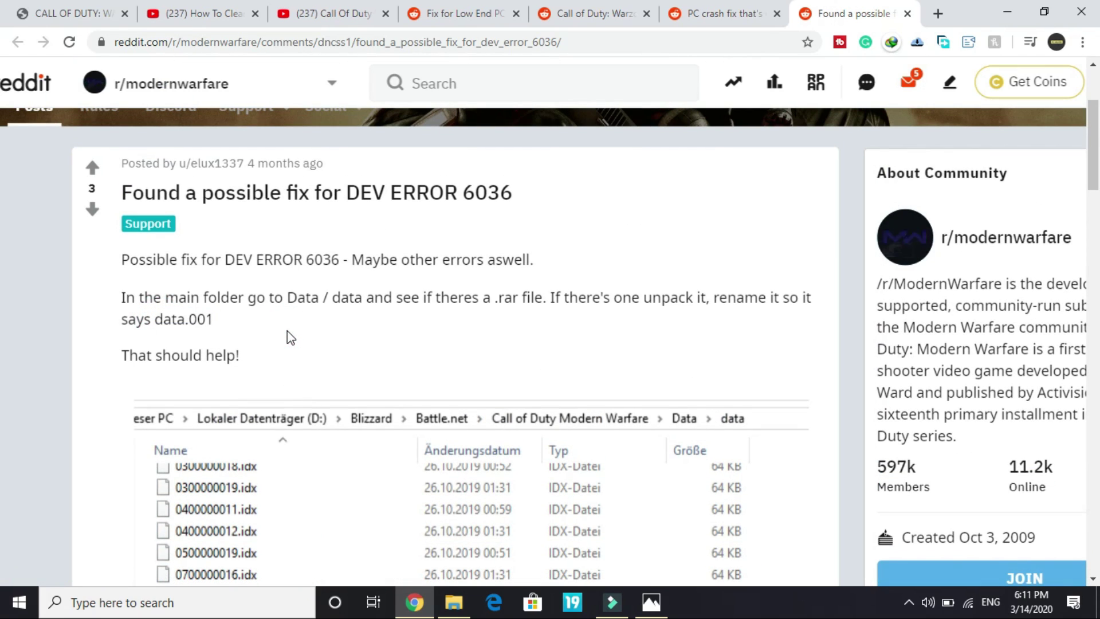
{"action": "key", "text": "ctrl+minus"}
{"action": "key", "text": "ctrl+minus"}
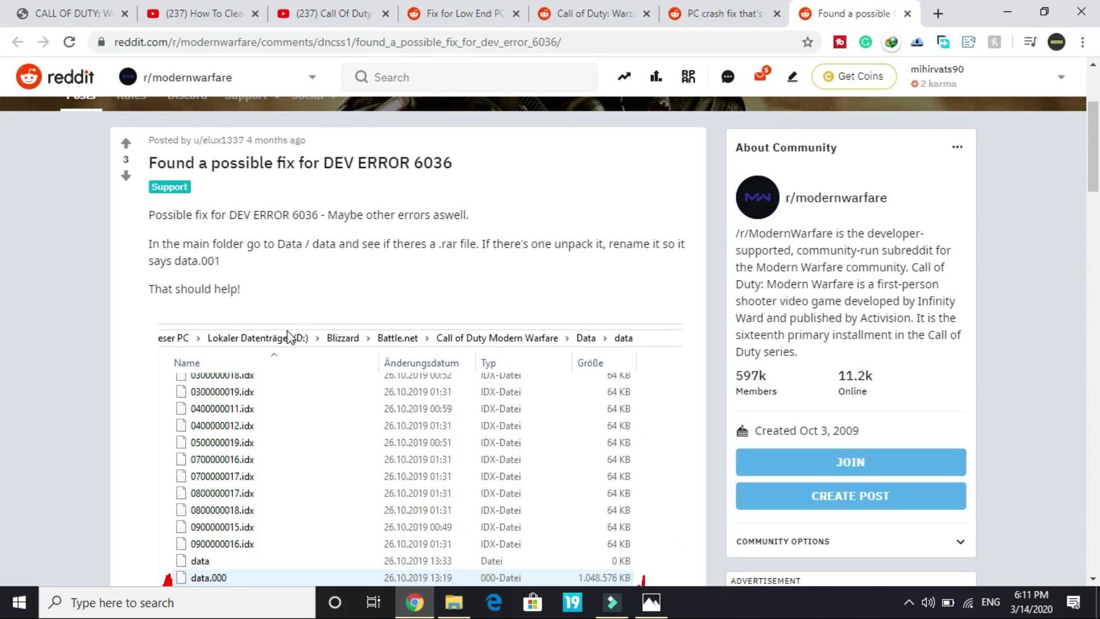
Read step 1 of the Warzone crash thread: set Radeon In-Game Overlay to Disabled under General, Preferences
{"action": "left_click", "coordinate": [576, 8]}
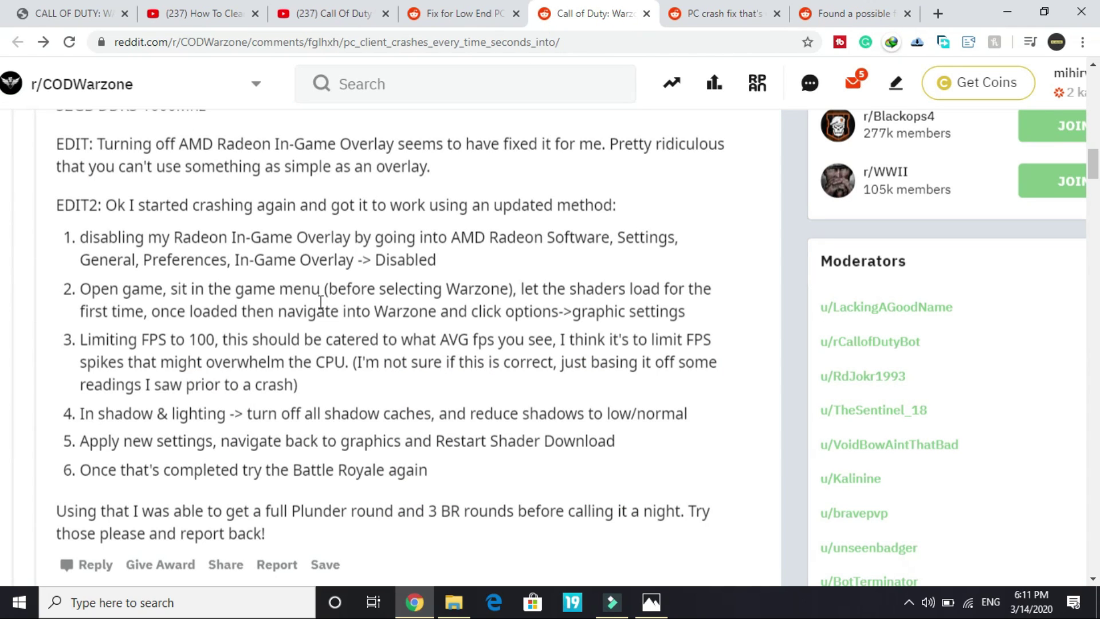
{"action": "scroll", "coordinate": [321, 302], "scroll_direction": "up", "scroll_amount": 2}
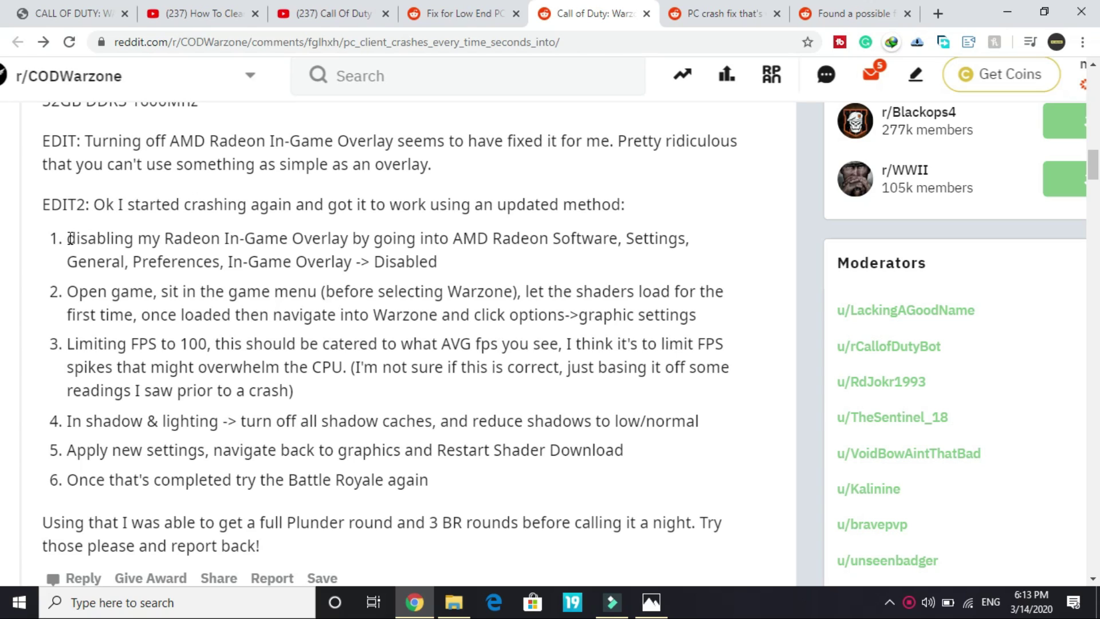
{"action": "left_click_drag", "start_coordinate": [69, 238], "coordinate": [476, 275]}
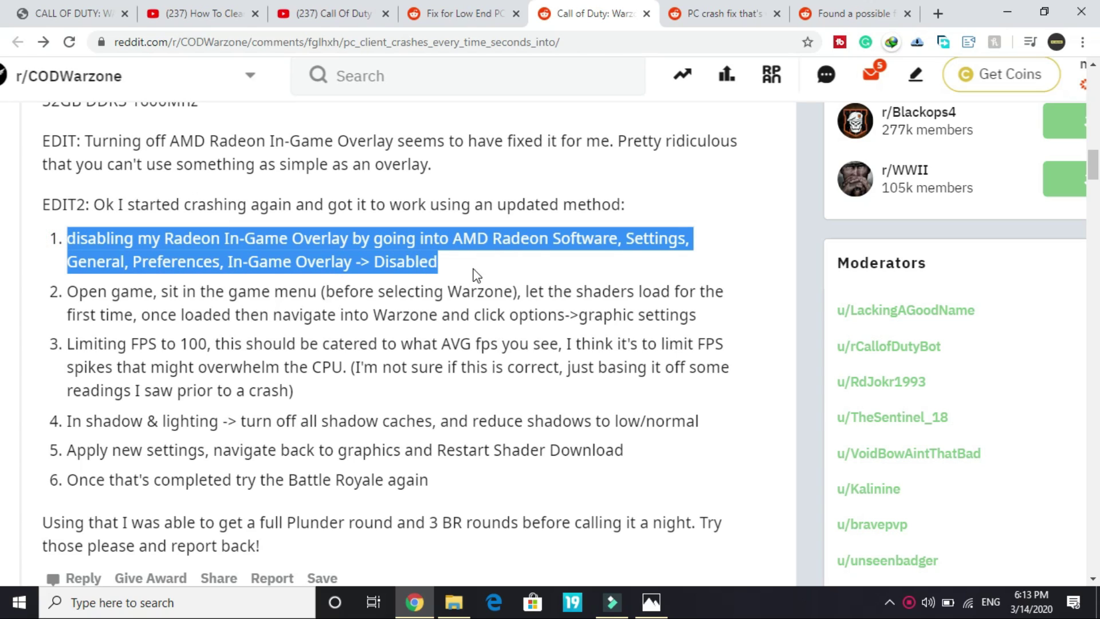
{"action": "left_click", "coordinate": [571, 235]}
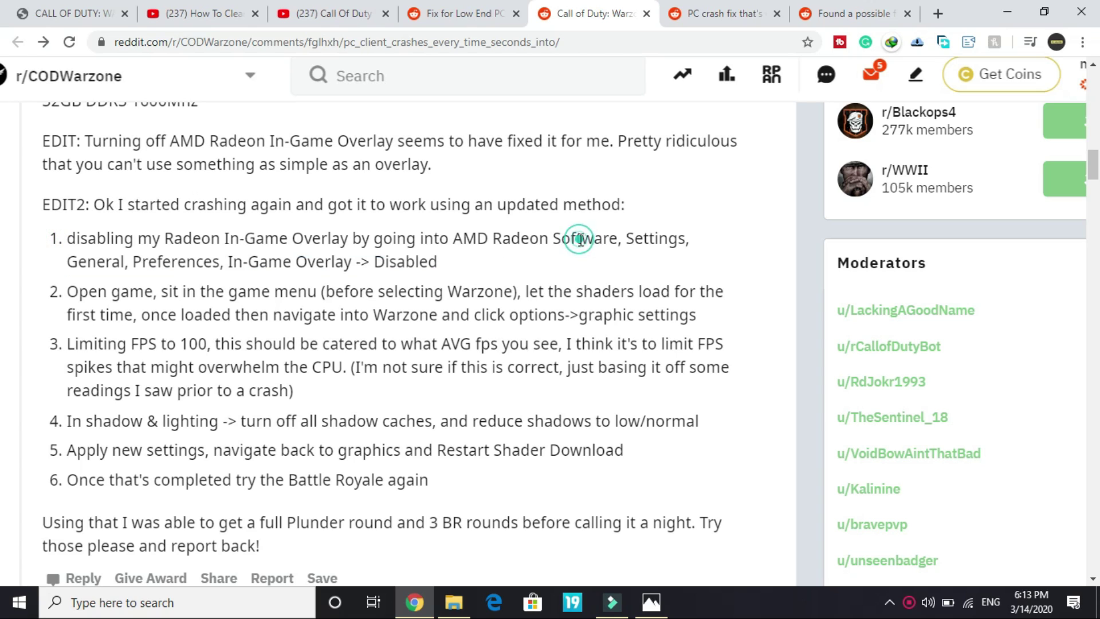
{"action": "double_click", "coordinate": [69, 262]}
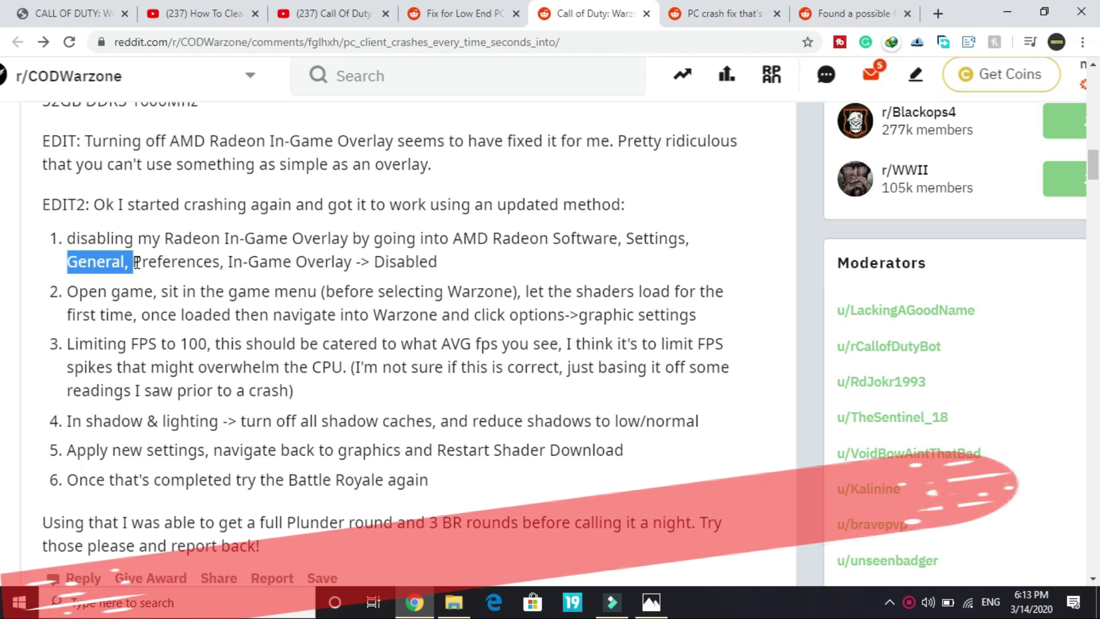
{"action": "double_click", "coordinate": [136, 262]}
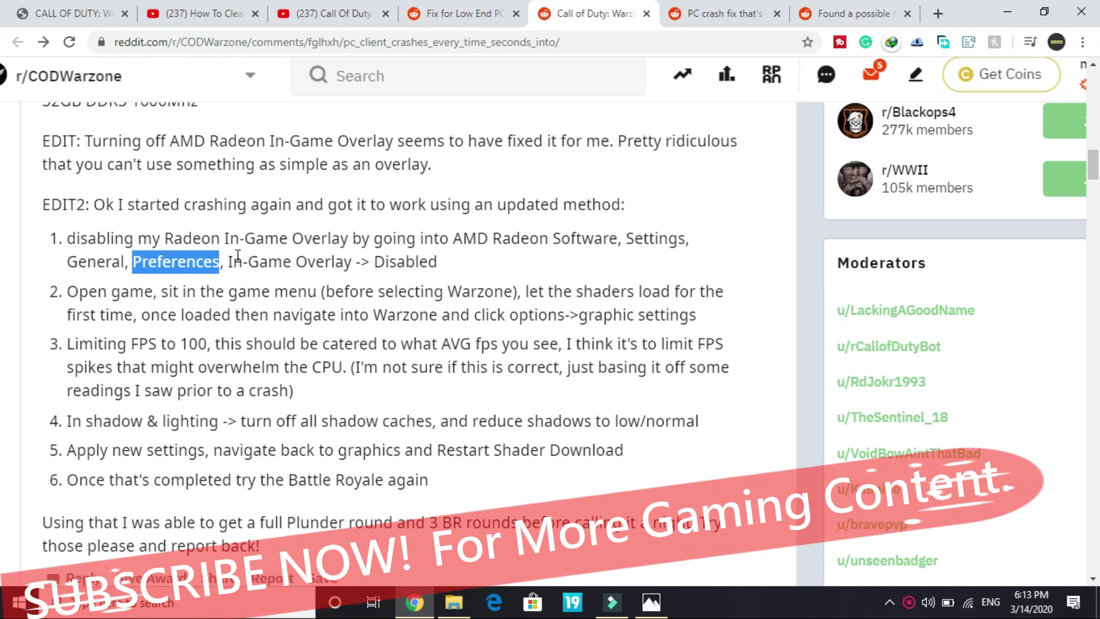
{"action": "left_click_drag", "start_coordinate": [238, 257], "coordinate": [457, 267]}
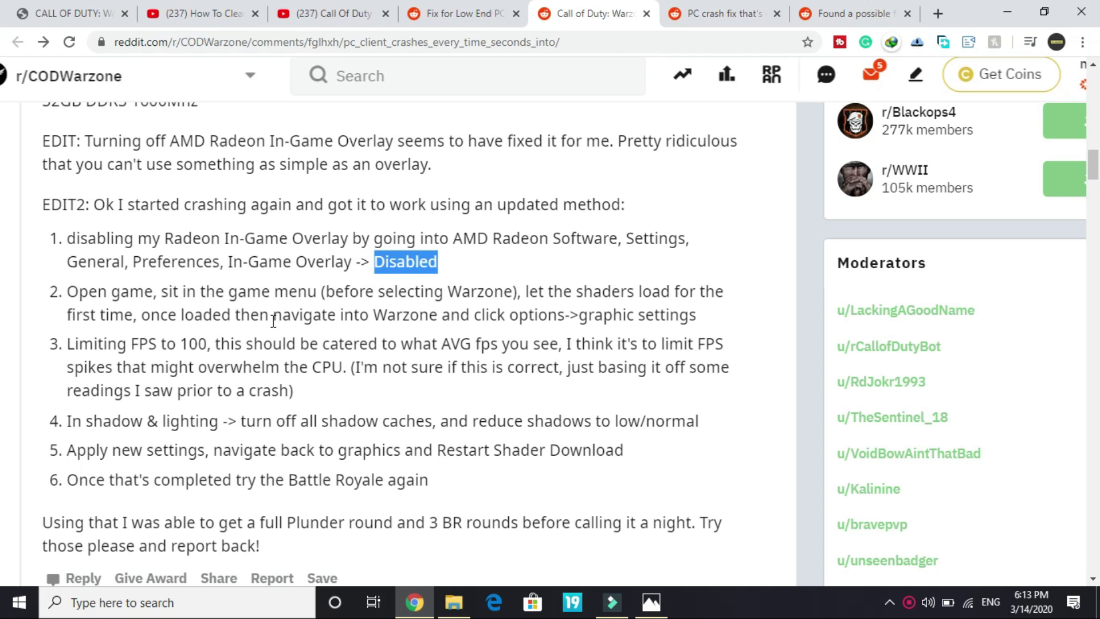
{"action": "scroll", "coordinate": [275, 321], "scroll_direction": "down", "scroll_amount": 1}
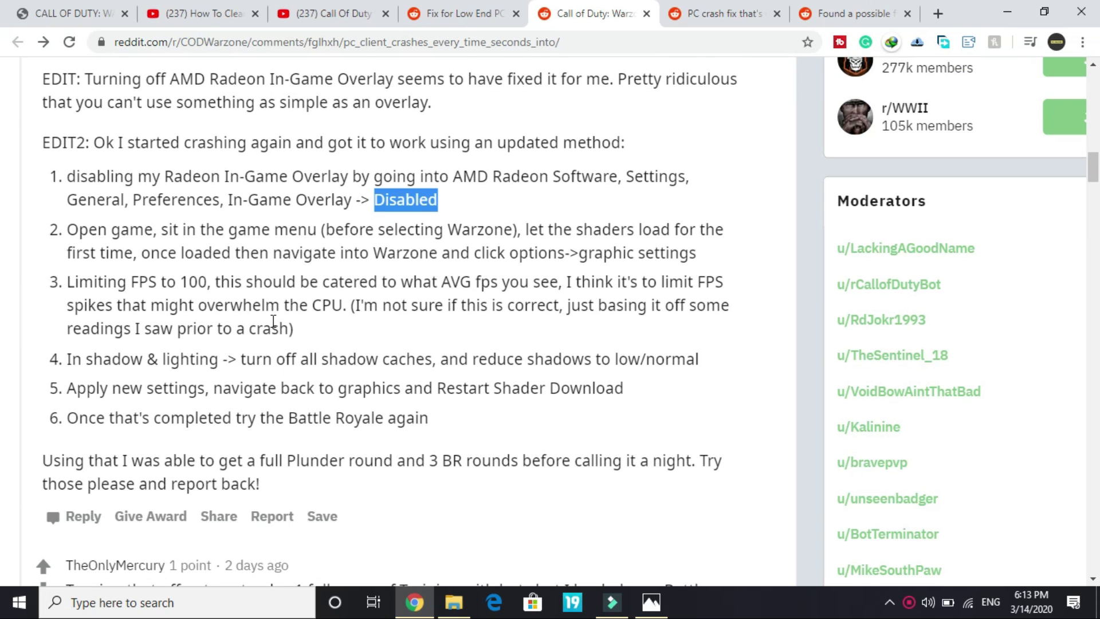
{"action": "left_click", "coordinate": [52, 225]}
{"action": "left_click_drag", "start_coordinate": [52, 225], "coordinate": [322, 235]}
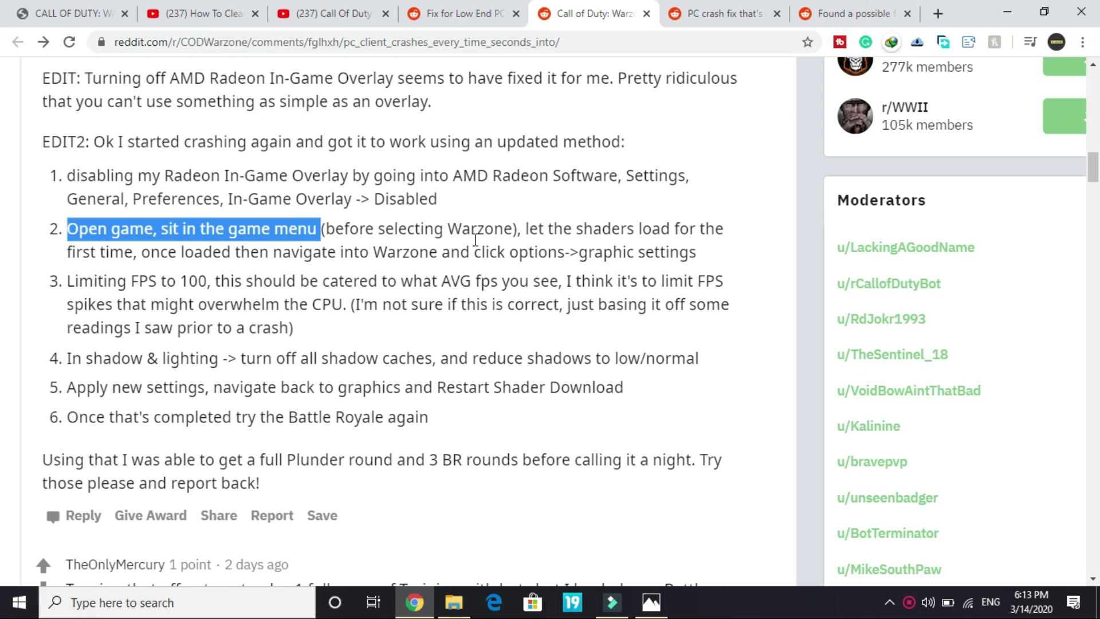
{"action": "left_click", "coordinate": [500, 232]}
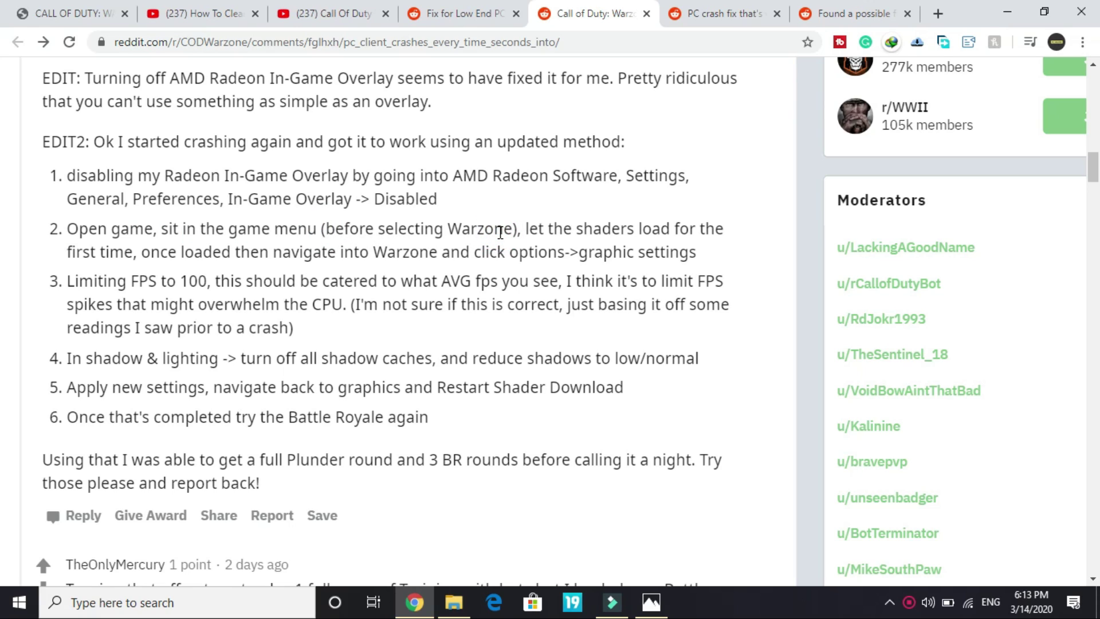
{"action": "left_click_drag", "start_coordinate": [337, 253], "coordinate": [732, 267]}
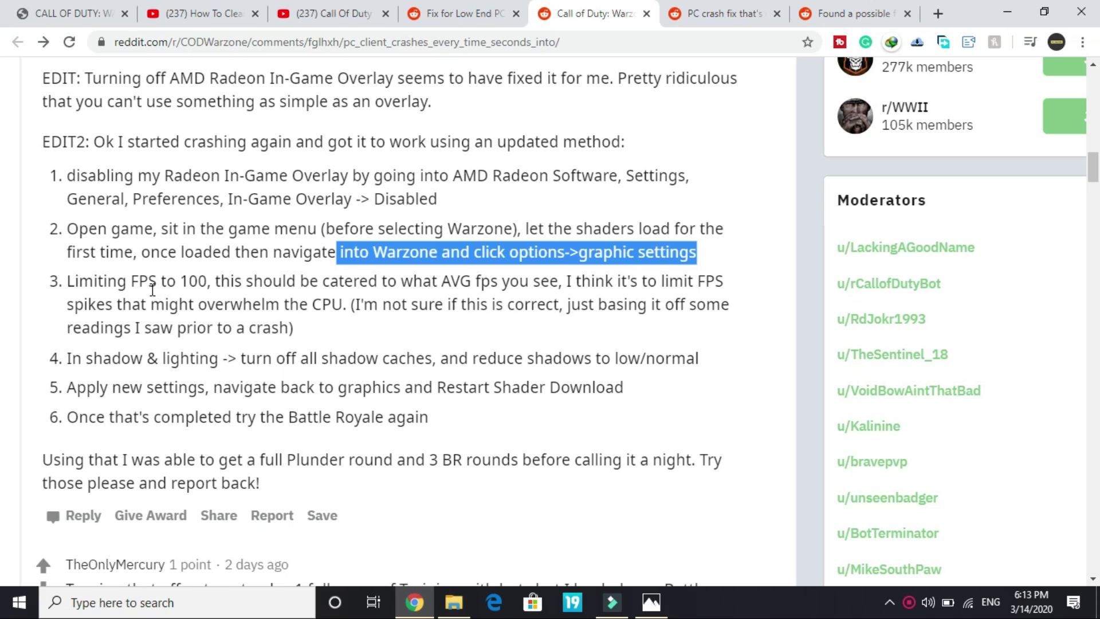
{"action": "left_click_drag", "start_coordinate": [217, 288], "coordinate": [559, 287]}
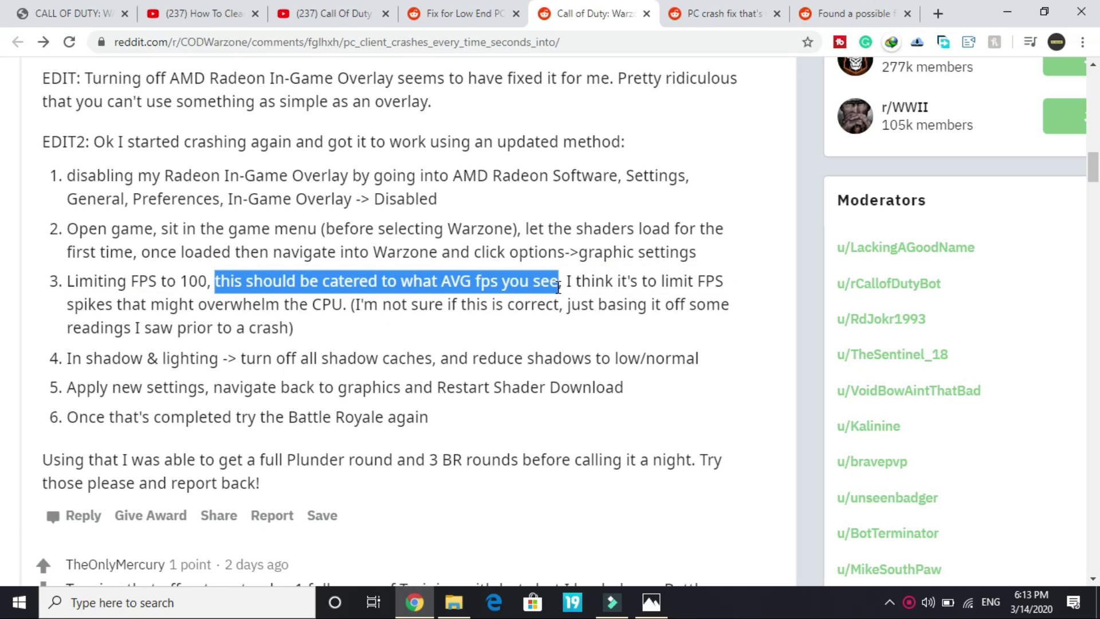
{"action": "left_click", "coordinate": [561, 285]}
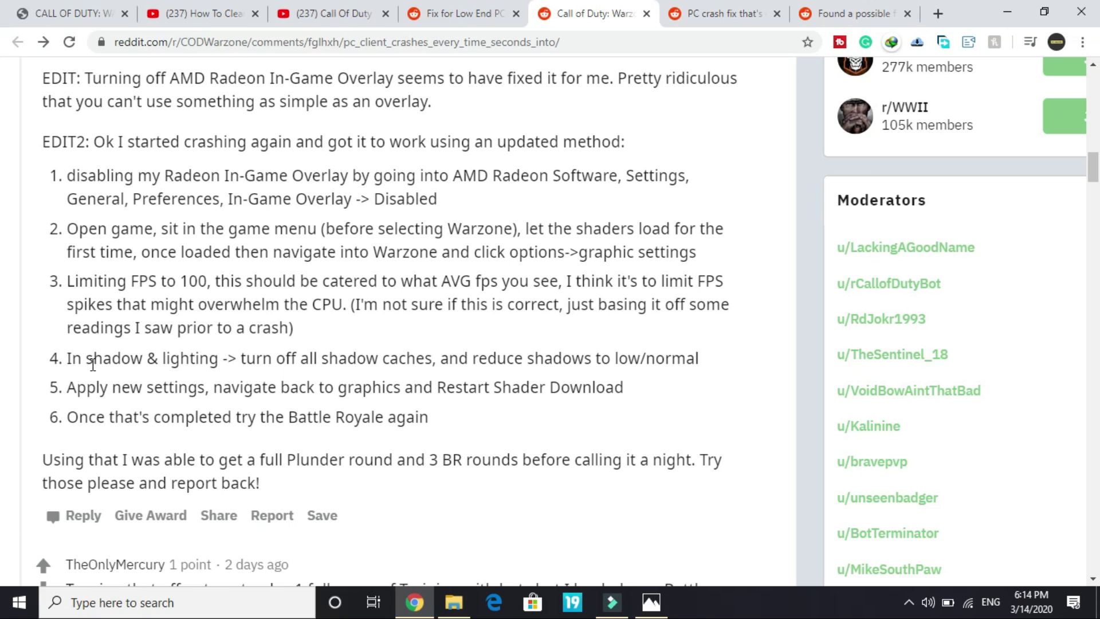
{"action": "left_click_drag", "start_coordinate": [53, 359], "coordinate": [439, 363]}
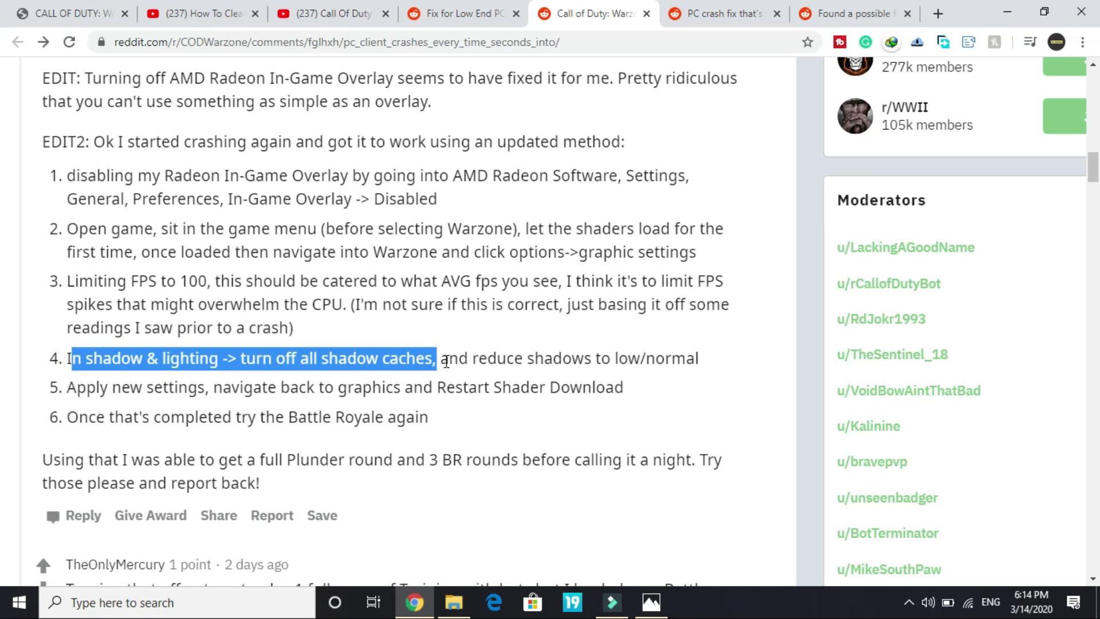
{"action": "left_click", "coordinate": [446, 362]}
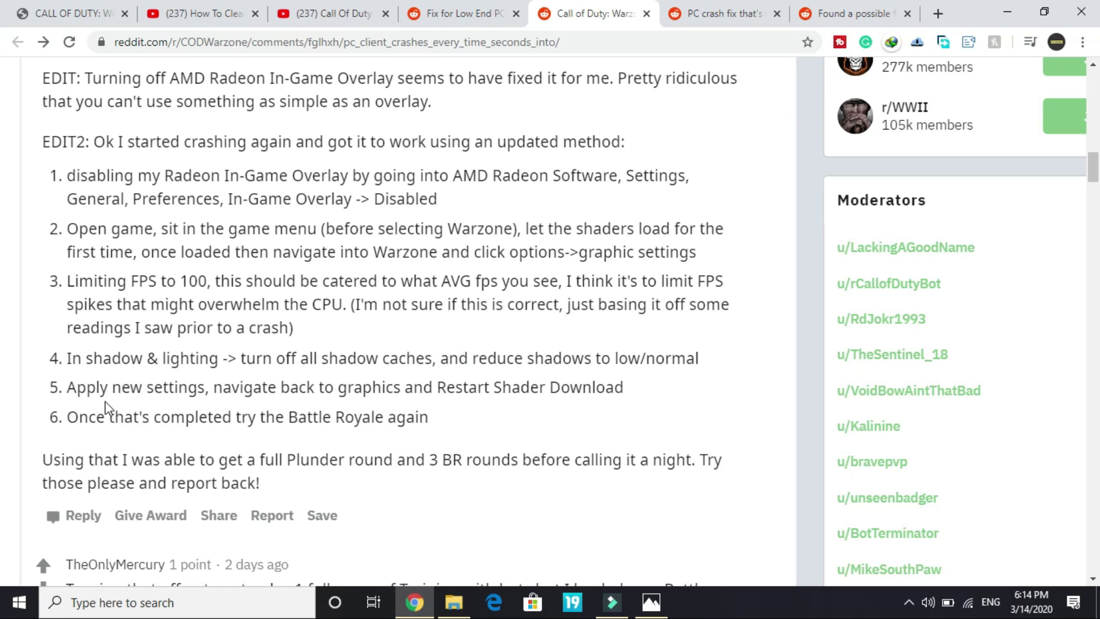
{"action": "left_click_drag", "start_coordinate": [88, 388], "coordinate": [636, 388]}
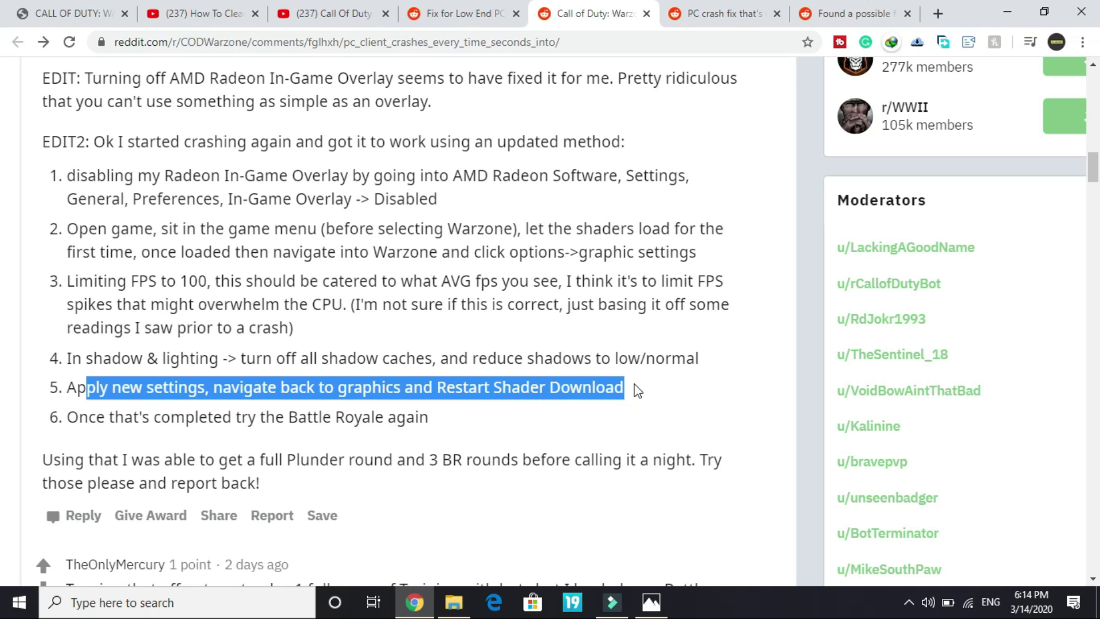
{"action": "left_click_drag", "start_coordinate": [53, 420], "coordinate": [436, 411]}
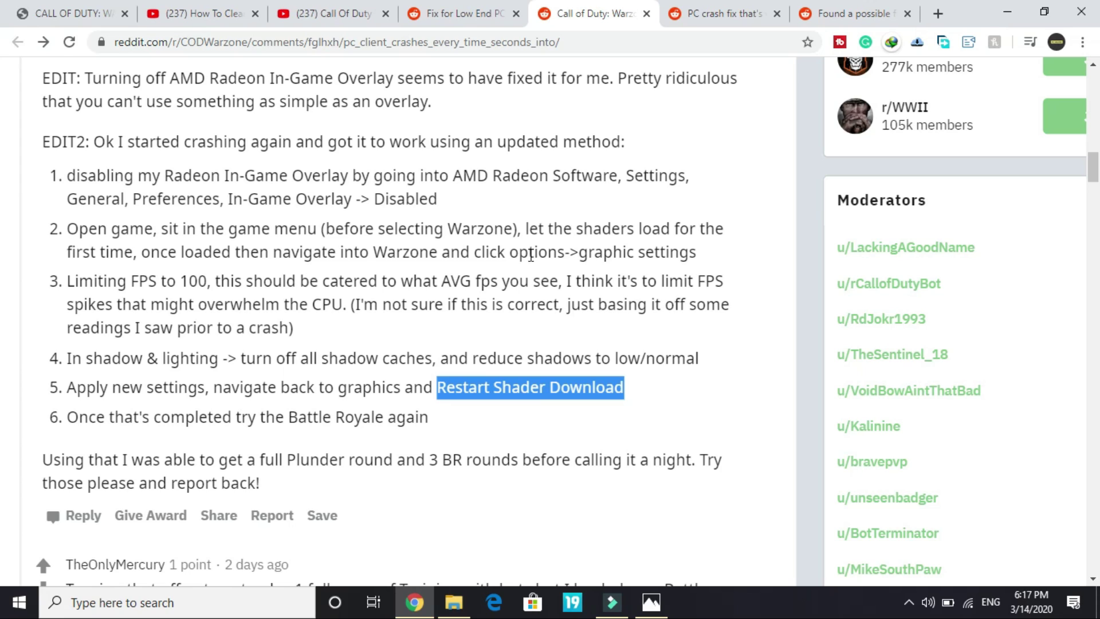
{"action": "left_click", "coordinate": [435, 386]}
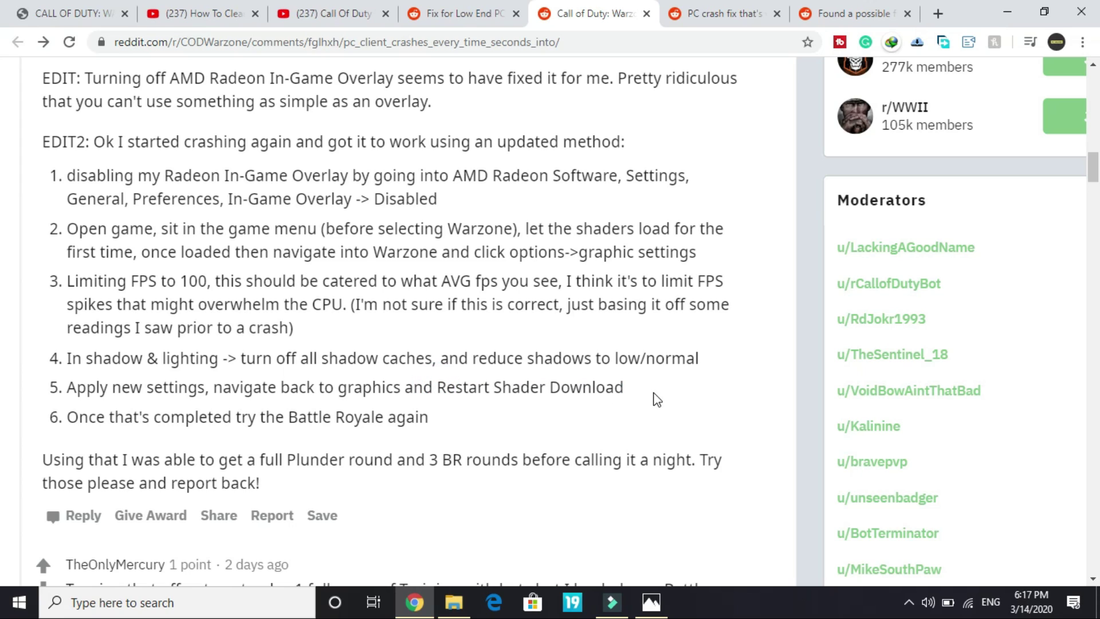